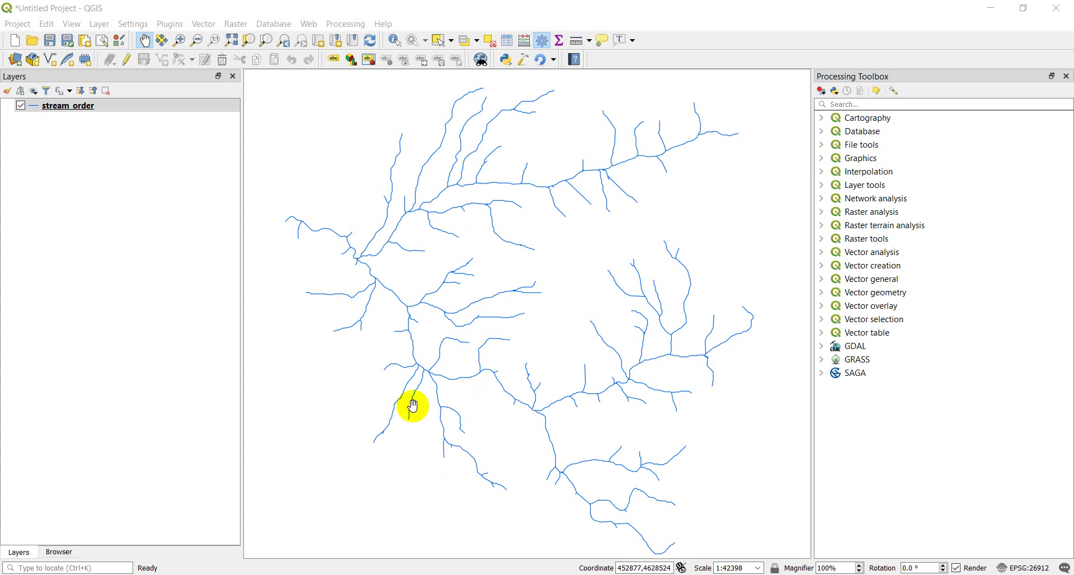
Add Google Hybrid from the Browser's XYZ Tiles to the map, above stream_order.
{"action": "left_click", "coordinate": [62, 552]}
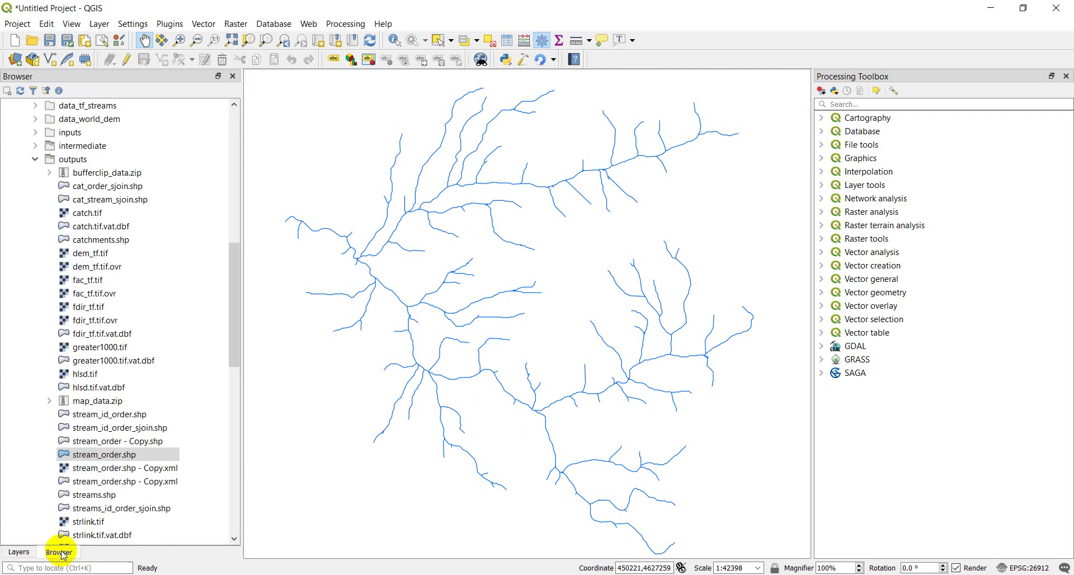
{"action": "scroll", "coordinate": [129, 226], "scroll_direction": "down", "scroll_amount": 6}
{"action": "scroll", "coordinate": [129, 227], "scroll_direction": "down", "scroll_amount": 8}
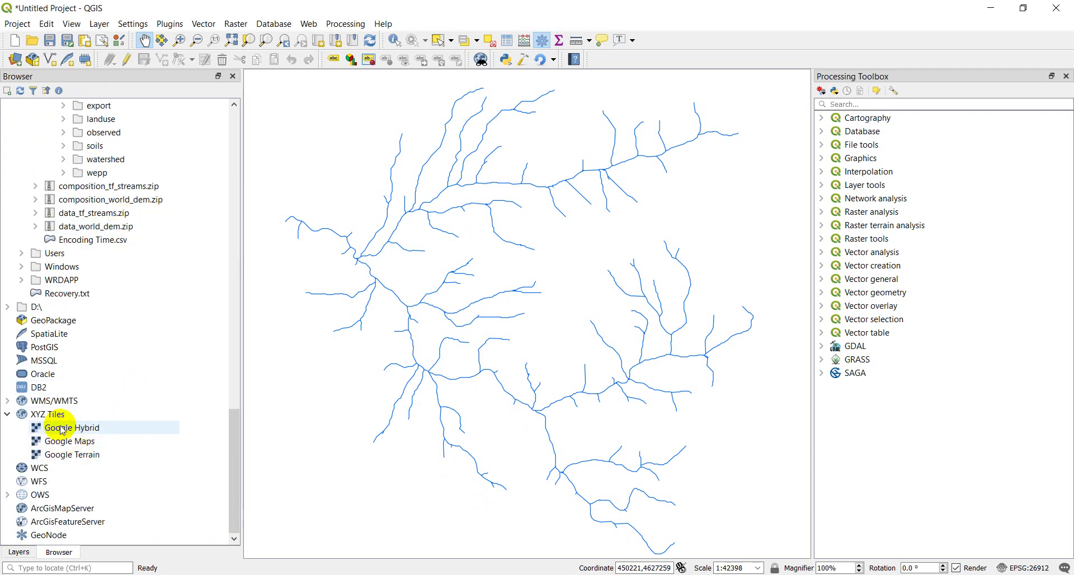
{"action": "left_click_drag", "start_coordinate": [56, 431], "coordinate": [295, 396]}
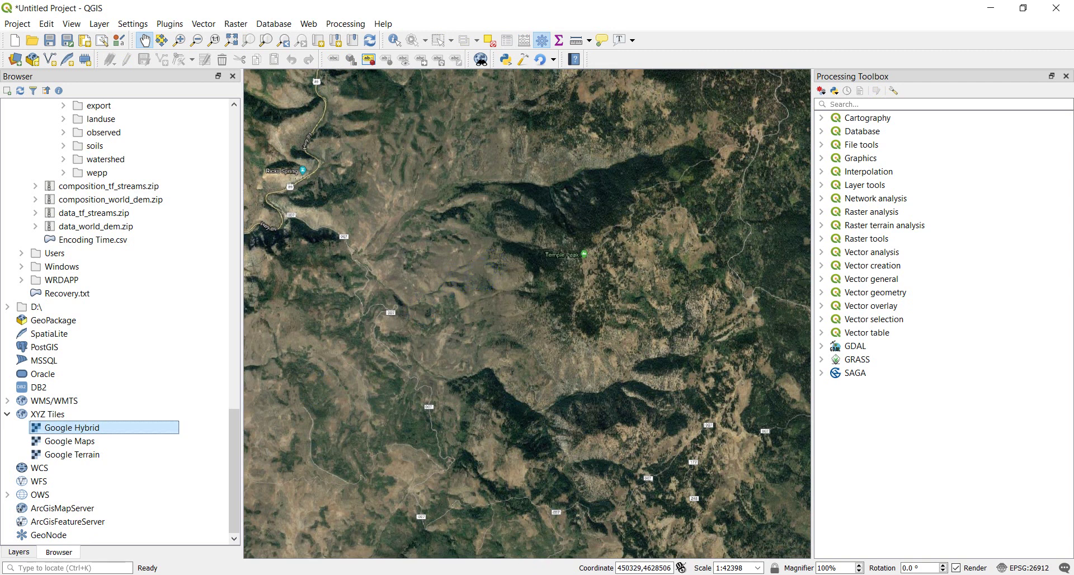
{"action": "left_click", "coordinate": [19, 552]}
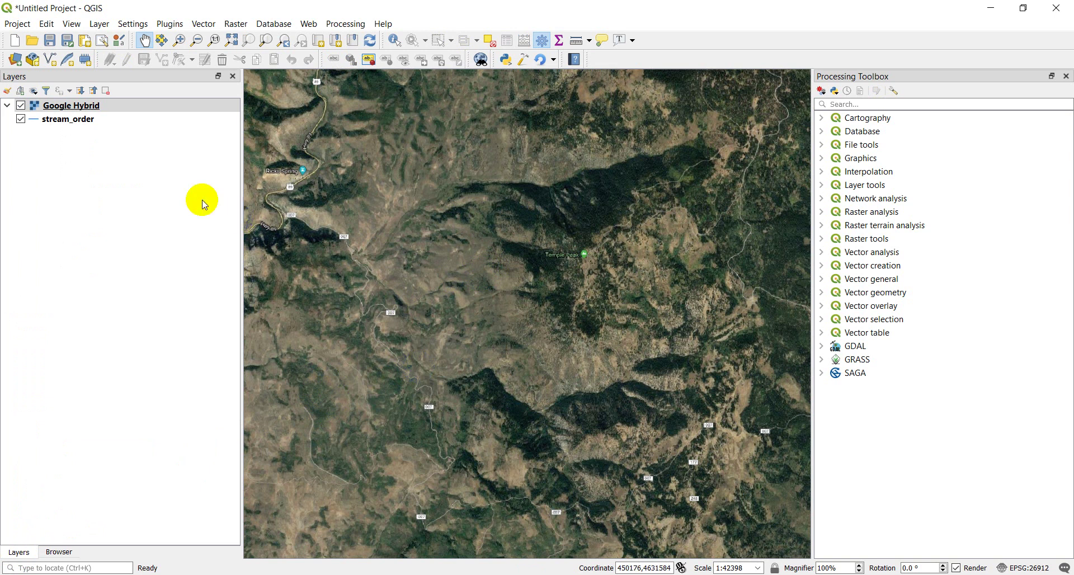
Move stream_order above Google Hybrid and zoom to the Spawn Creek ponds at about 1:2650.
{"action": "left_click_drag", "start_coordinate": [65, 126], "coordinate": [70, 101]}
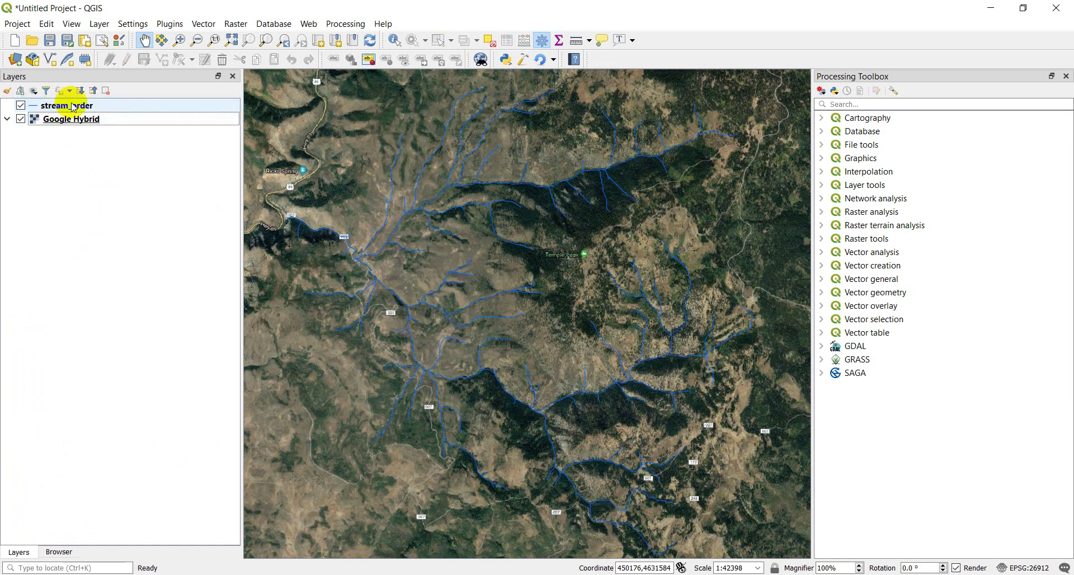
{"action": "scroll", "coordinate": [461, 185], "scroll_direction": "up", "scroll_amount": 3}
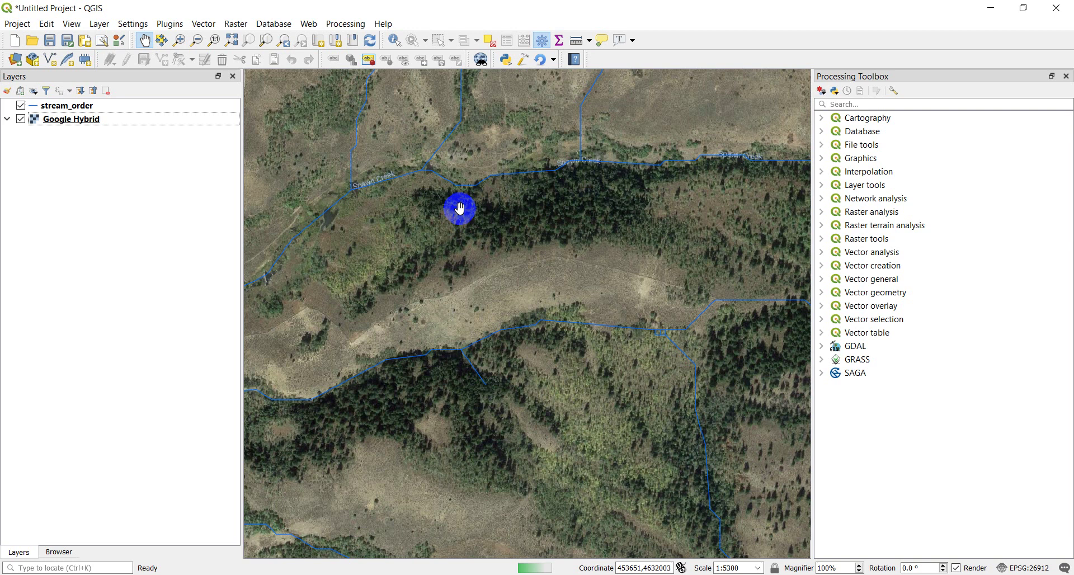
{"action": "left_click_drag", "start_coordinate": [390, 246], "coordinate": [555, 194]}
{"action": "scroll", "coordinate": [555, 194], "scroll_direction": "up", "scroll_amount": 3}
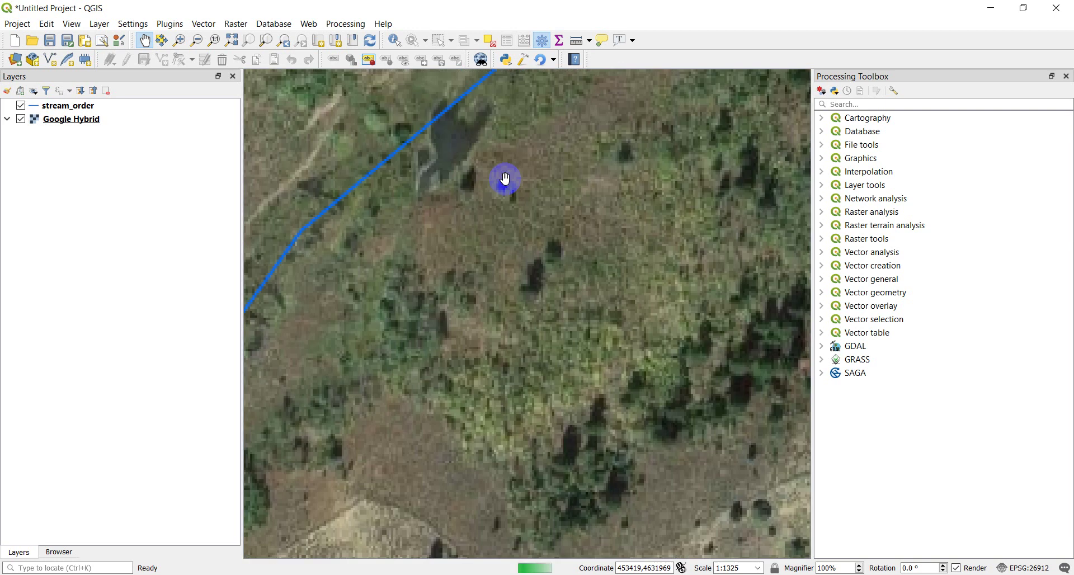
{"action": "scroll", "coordinate": [604, 212], "scroll_direction": "down", "scroll_amount": 1}
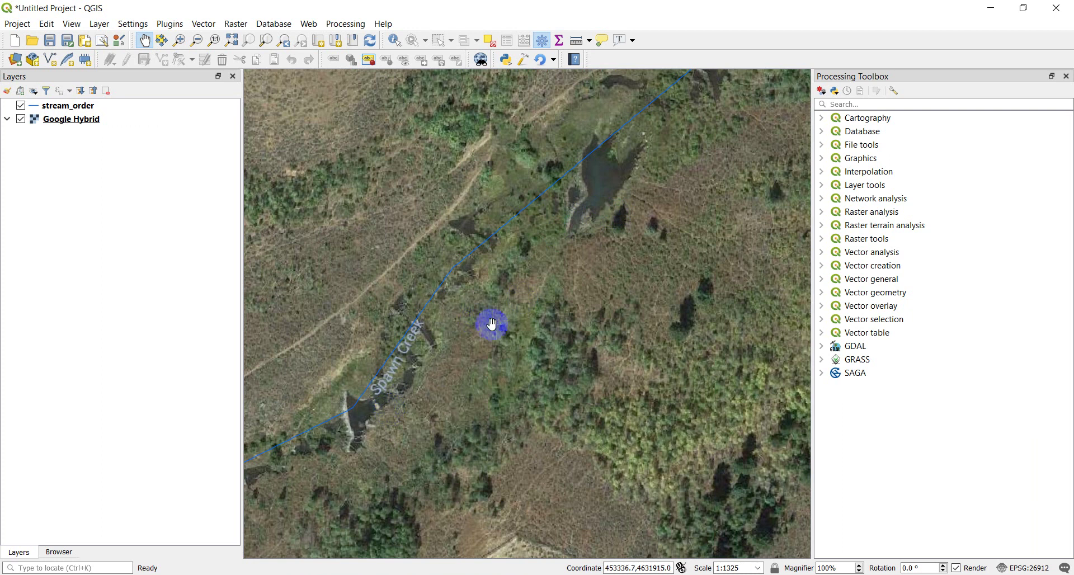
{"action": "left_click_drag", "start_coordinate": [491, 323], "coordinate": [554, 283]}
{"action": "left_click_drag", "start_coordinate": [663, 185], "coordinate": [643, 303]}
{"action": "scroll", "coordinate": [643, 302], "scroll_direction": "down", "scroll_amount": 1}
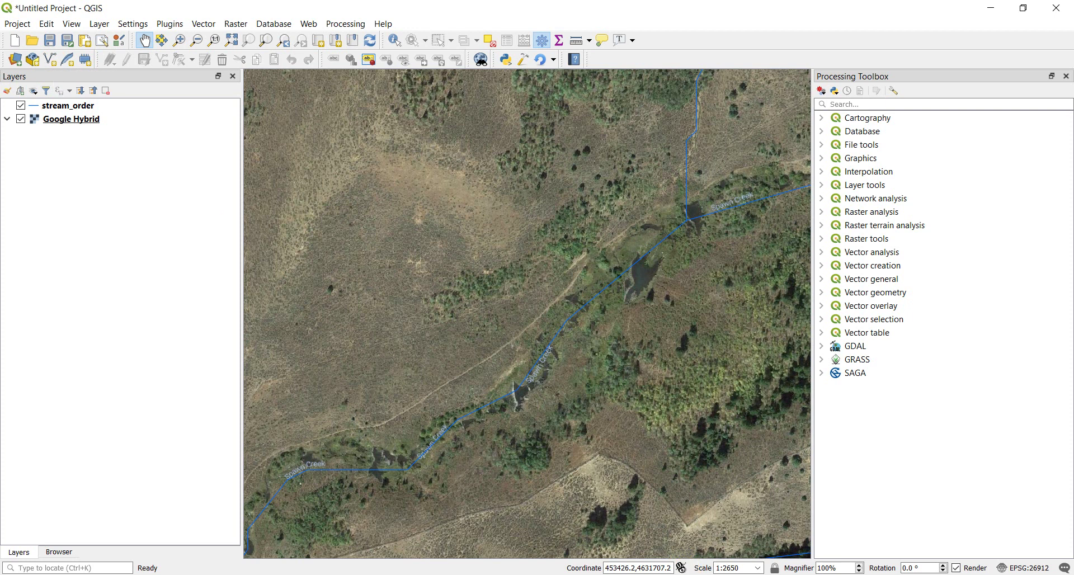
Start a new shapefile layer saved as C:\temp\outputs\beaver_ponds.shp.
{"action": "left_click", "coordinate": [50, 60]}
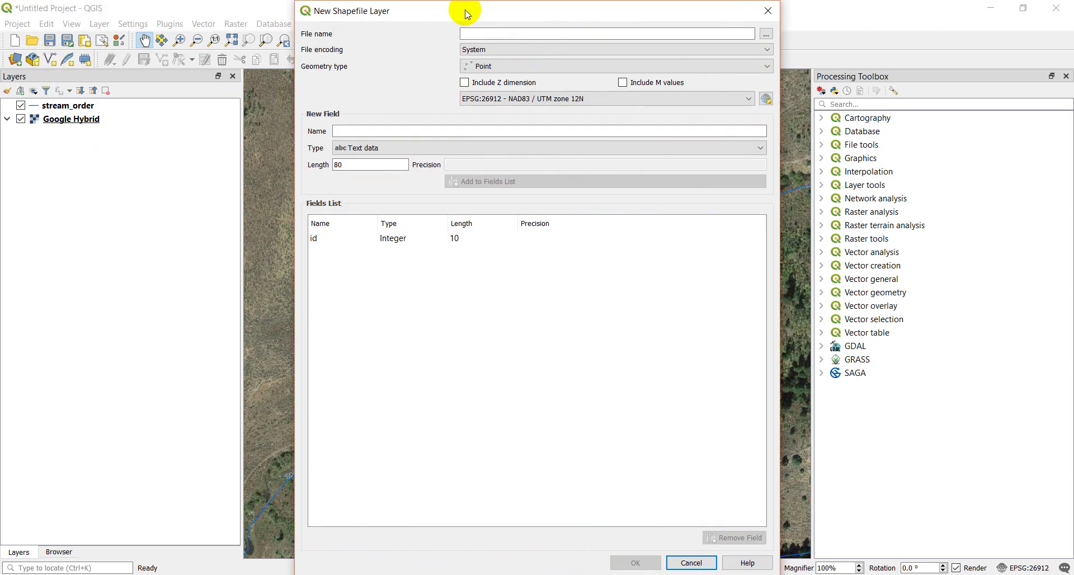
{"action": "left_click_drag", "start_coordinate": [467, 14], "coordinate": [434, 47]}
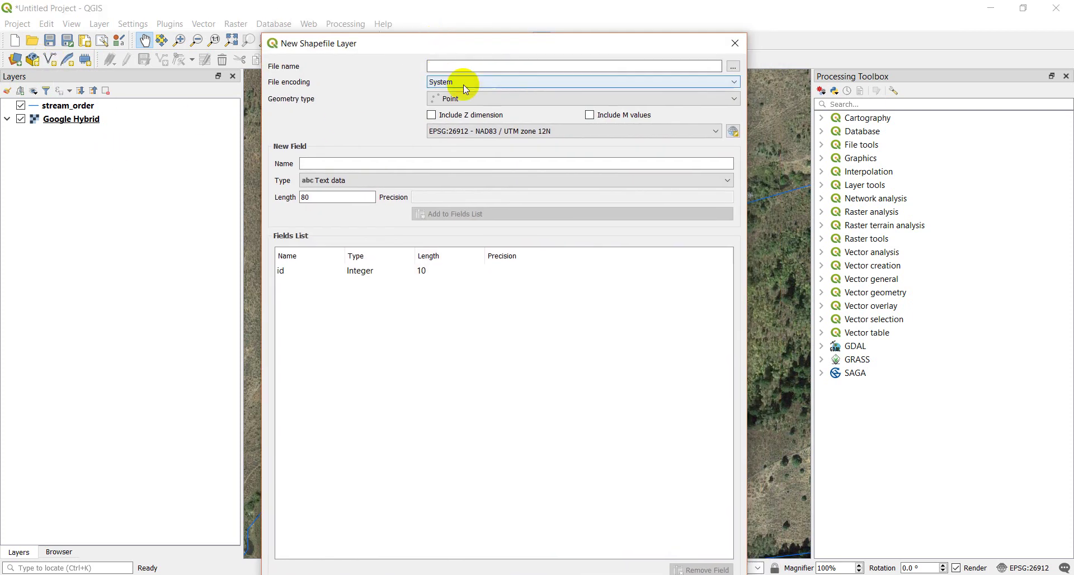
{"action": "left_click", "coordinate": [734, 65]}
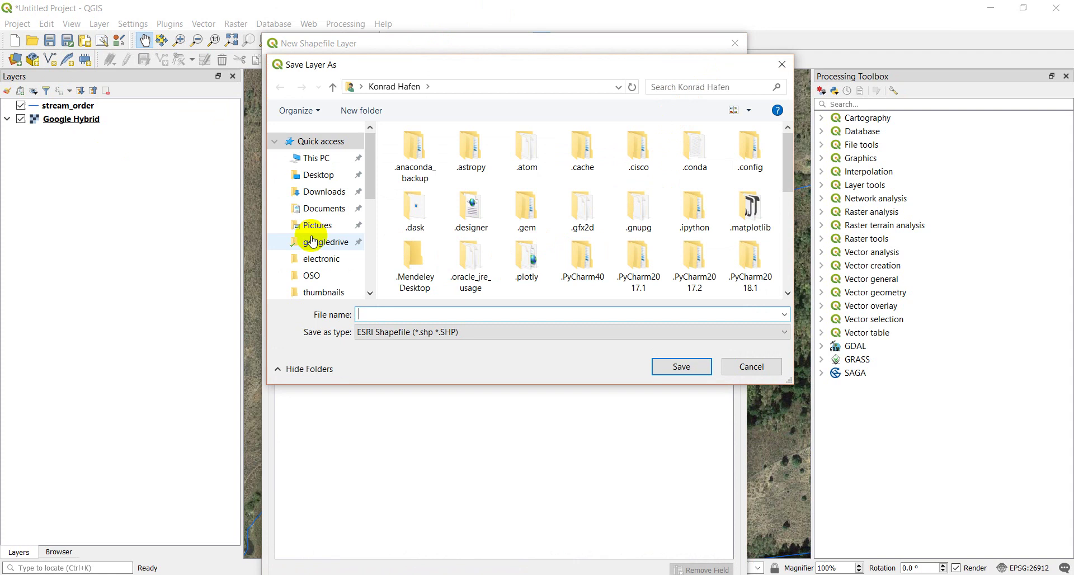
{"action": "scroll", "coordinate": [312, 231], "scroll_direction": "down", "scroll_amount": 2}
{"action": "scroll", "coordinate": [320, 237], "scroll_direction": "down", "scroll_amount": 4}
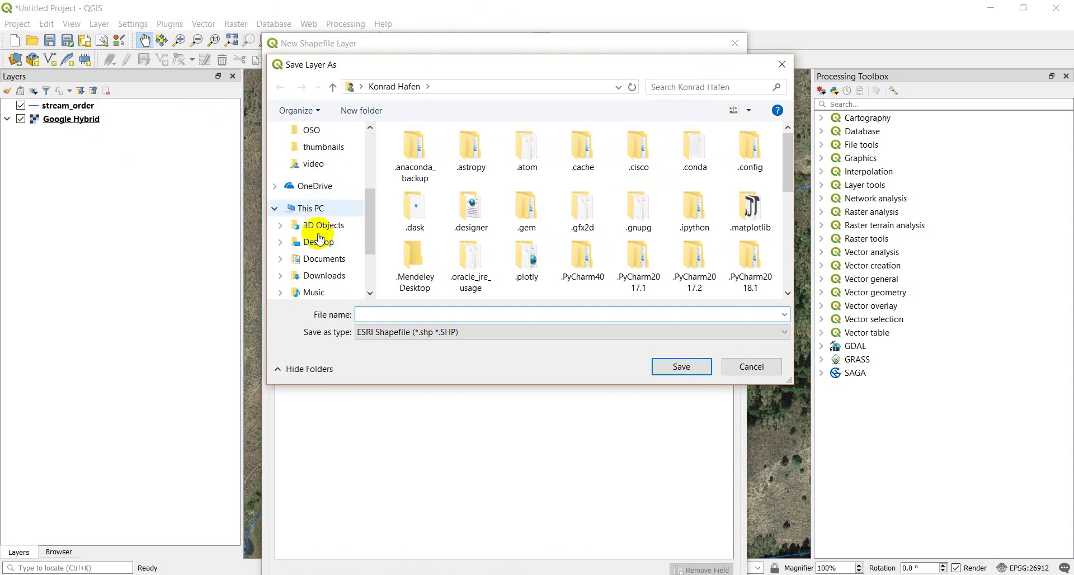
{"action": "left_click", "coordinate": [316, 246]}
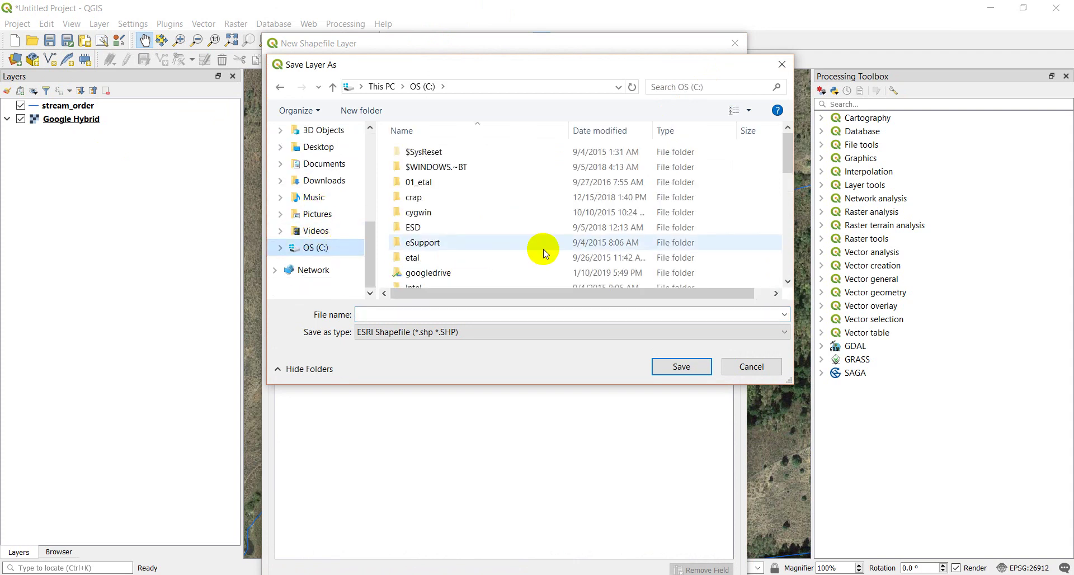
{"action": "scroll", "coordinate": [545, 250], "scroll_direction": "down", "scroll_amount": 5}
{"action": "double_click", "coordinate": [414, 236]}
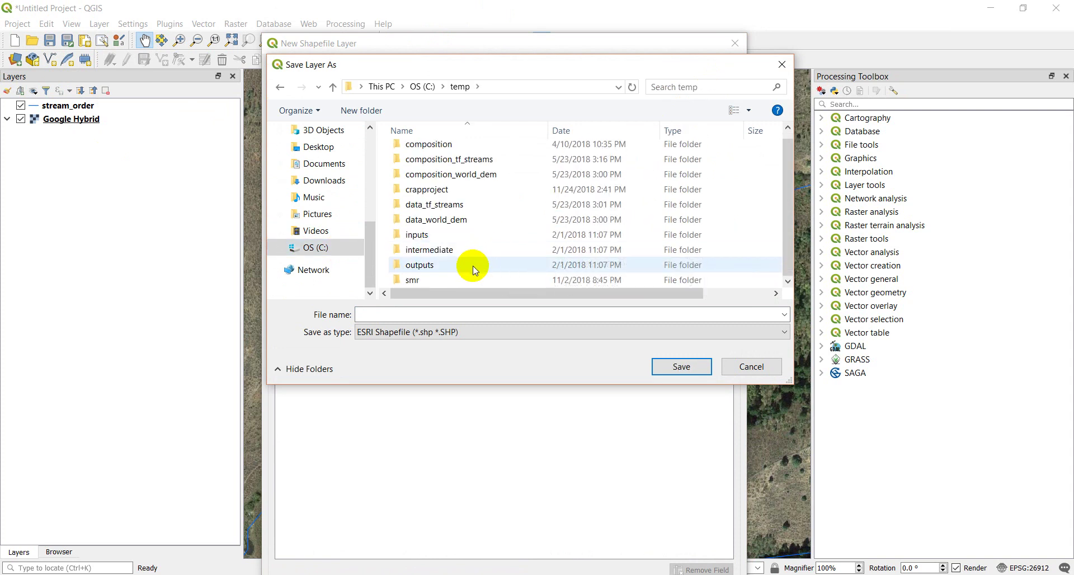
{"action": "double_click", "coordinate": [423, 265]}
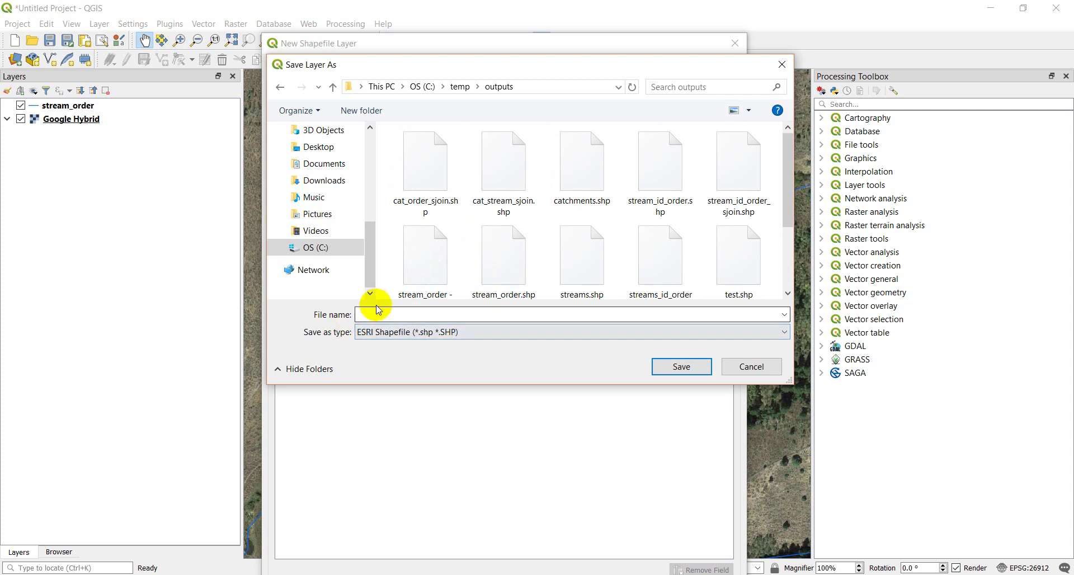
{"action": "left_click", "coordinate": [396, 316]}
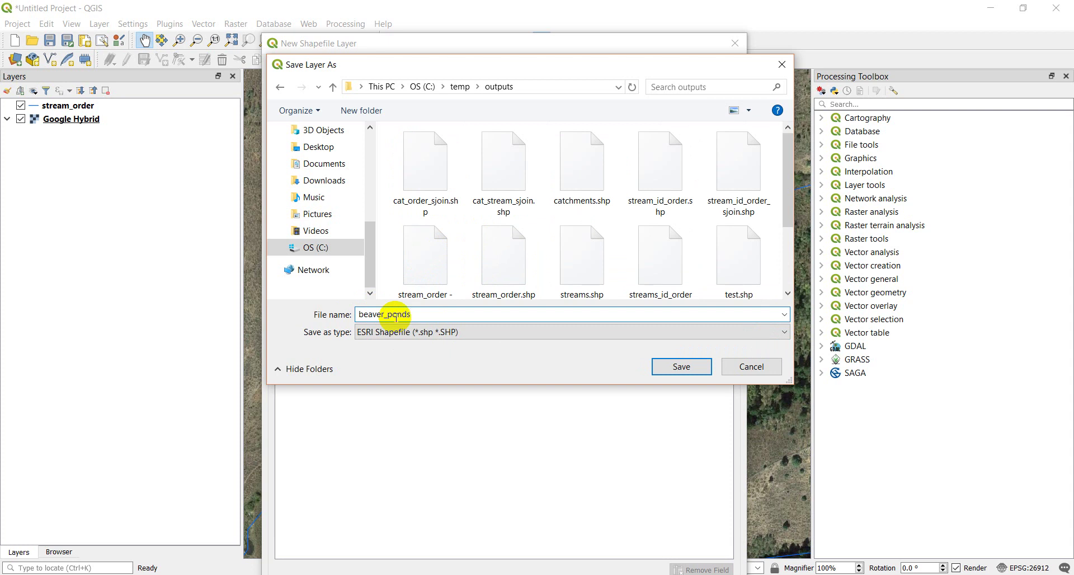
{"action": "key", "text": "Return"}
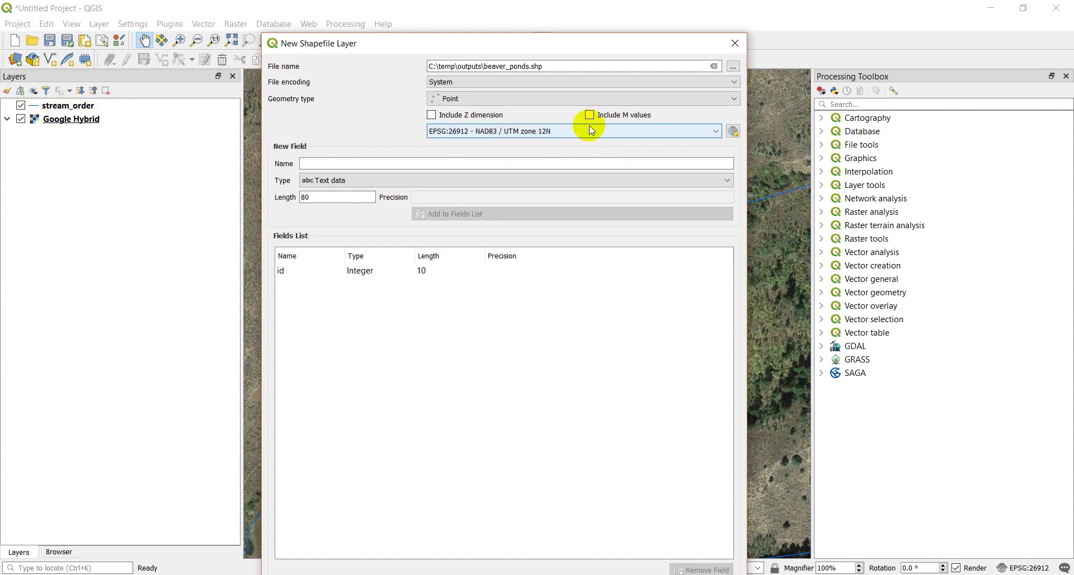
Keep Point geometry and add a desc Text field of length 80.
{"action": "left_click", "coordinate": [452, 99]}
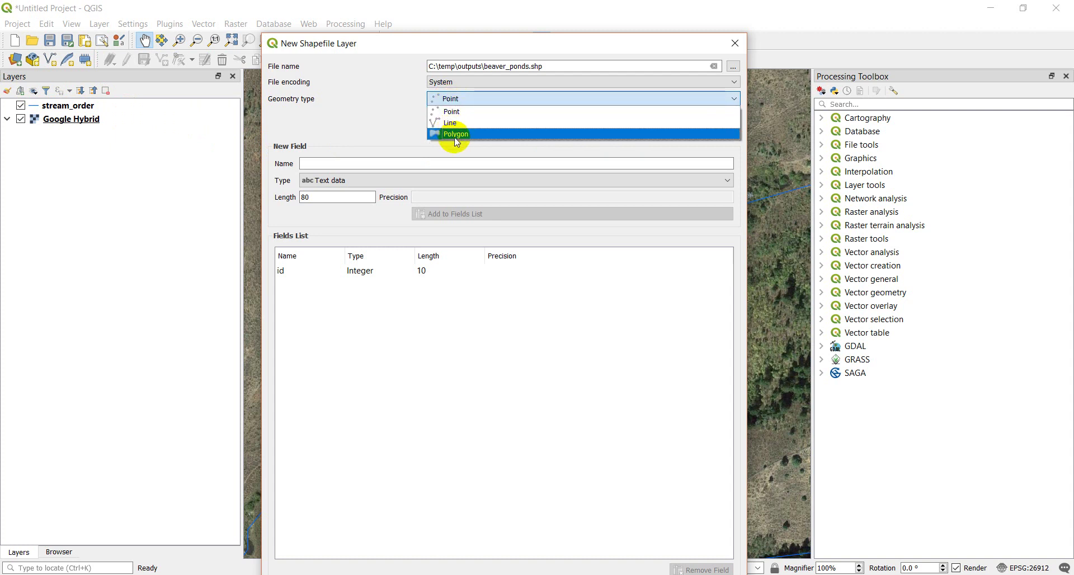
{"action": "left_click", "coordinate": [450, 101]}
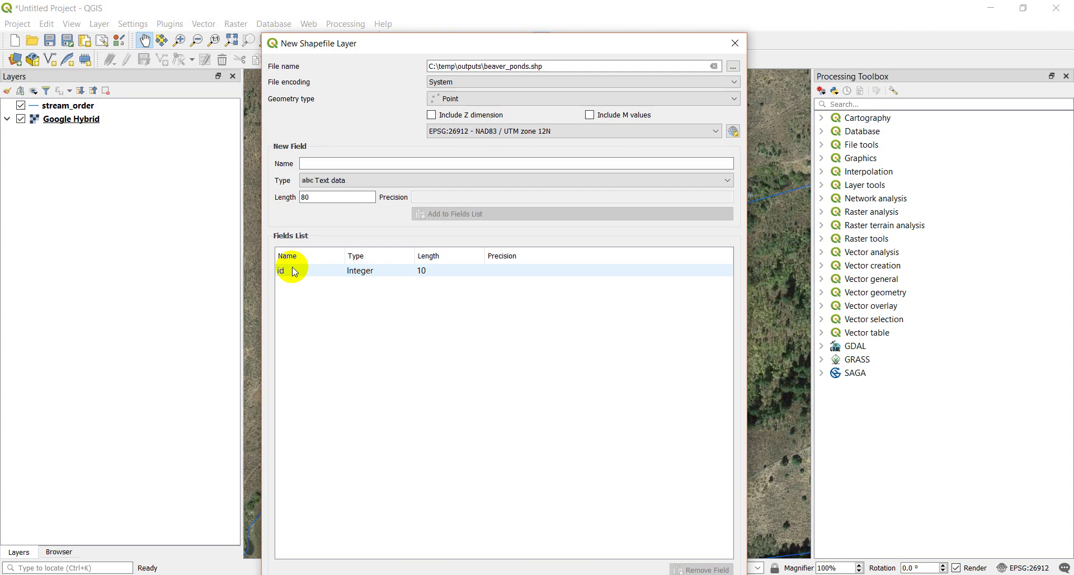
{"action": "left_click", "coordinate": [319, 162]}
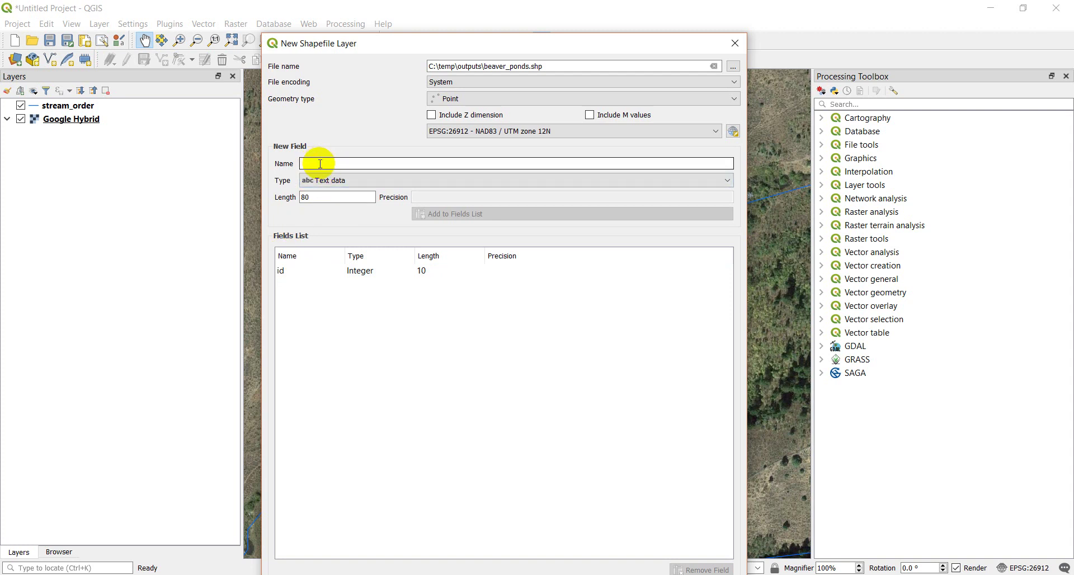
{"action": "type", "text": "desc"}
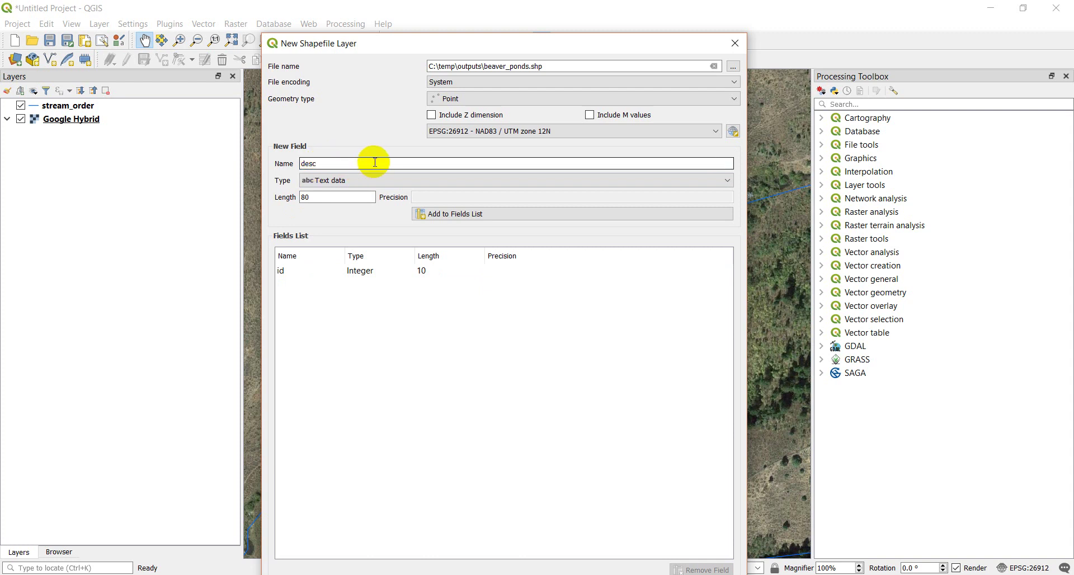
{"action": "left_click", "coordinate": [305, 197]}
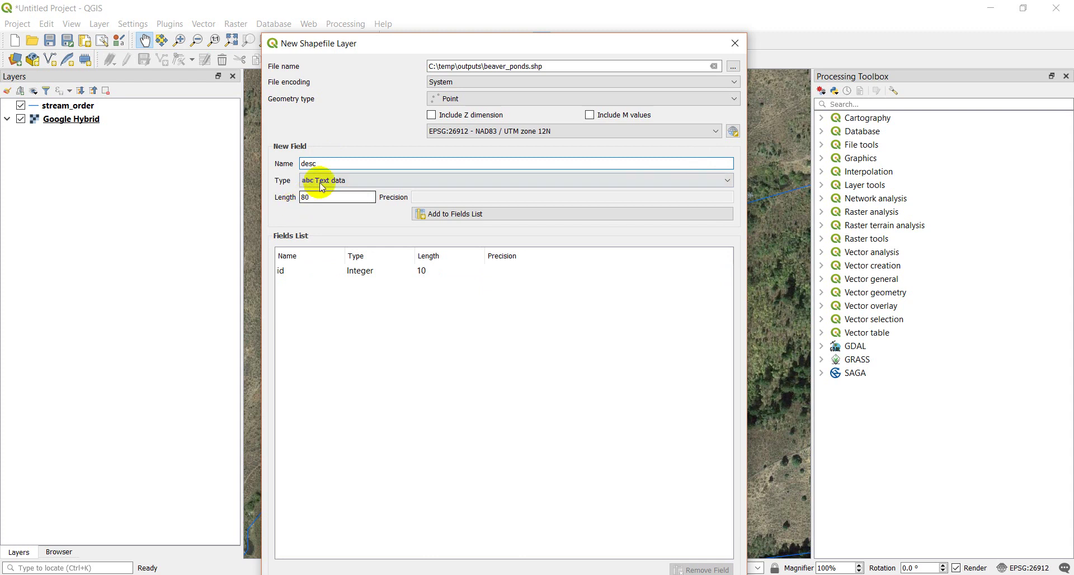
{"action": "left_click", "coordinate": [729, 180]}
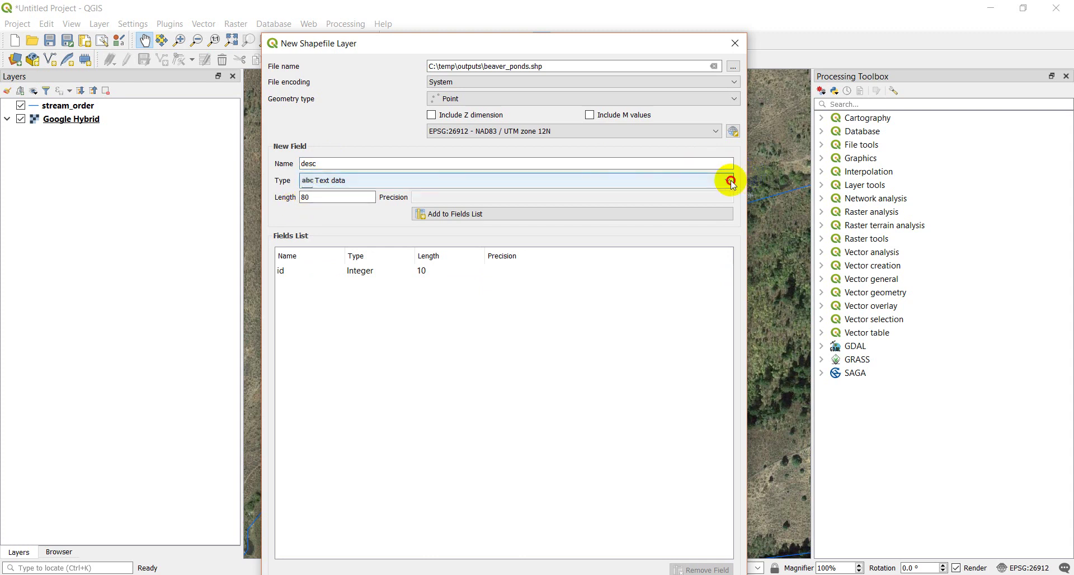
{"action": "left_click", "coordinate": [730, 180]}
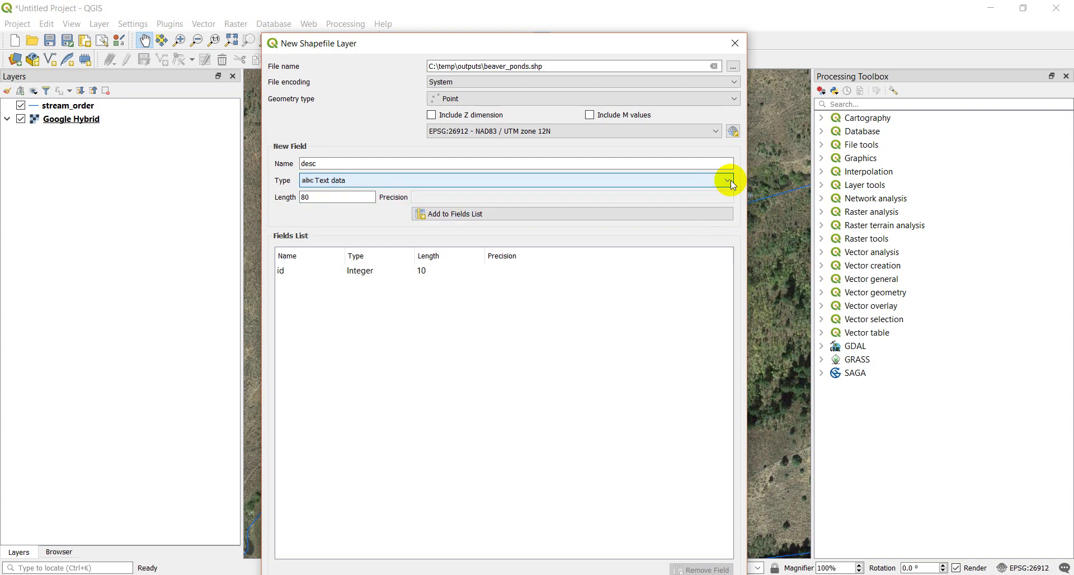
{"action": "left_click", "coordinate": [436, 217]}
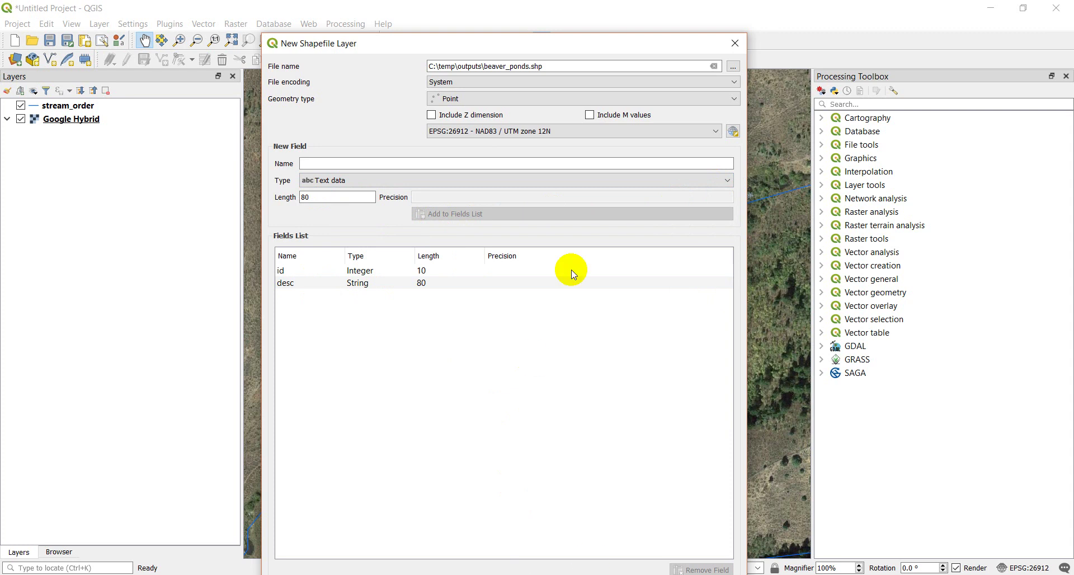
Check the desc and id field definitions and confirm creating the beaver_ponds layer.
{"action": "left_click_drag", "start_coordinate": [526, 46], "coordinate": [527, 77]}
{"action": "left_click", "coordinate": [587, 494]}
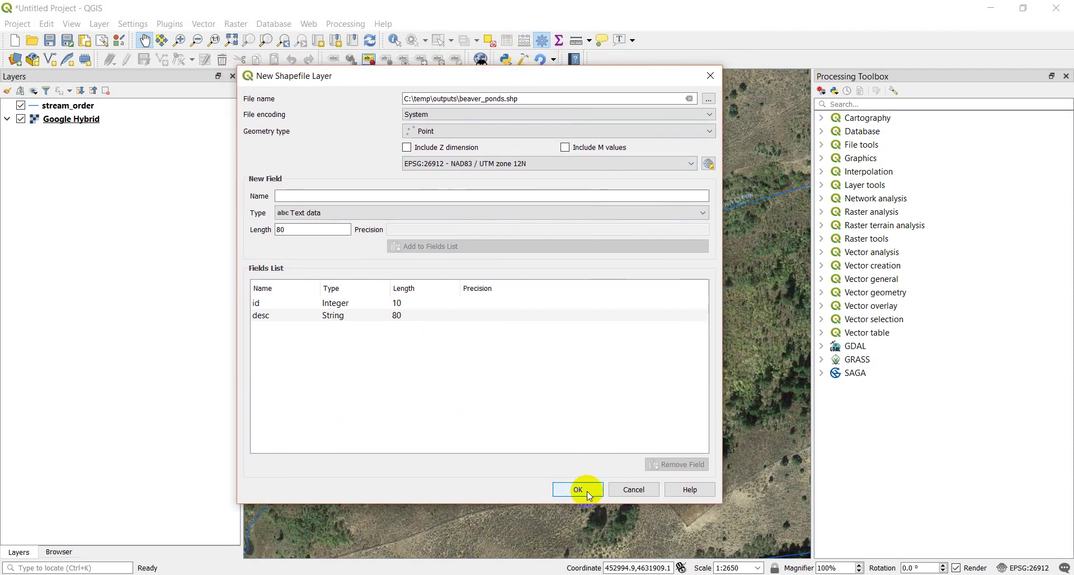
{"action": "left_click", "coordinate": [347, 316]}
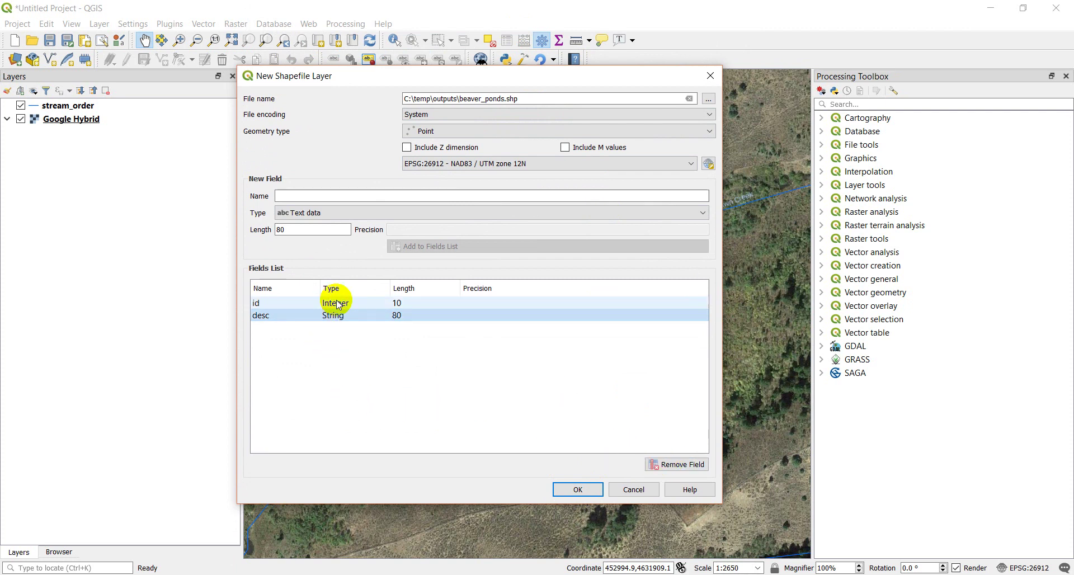
{"action": "left_click", "coordinate": [578, 490]}
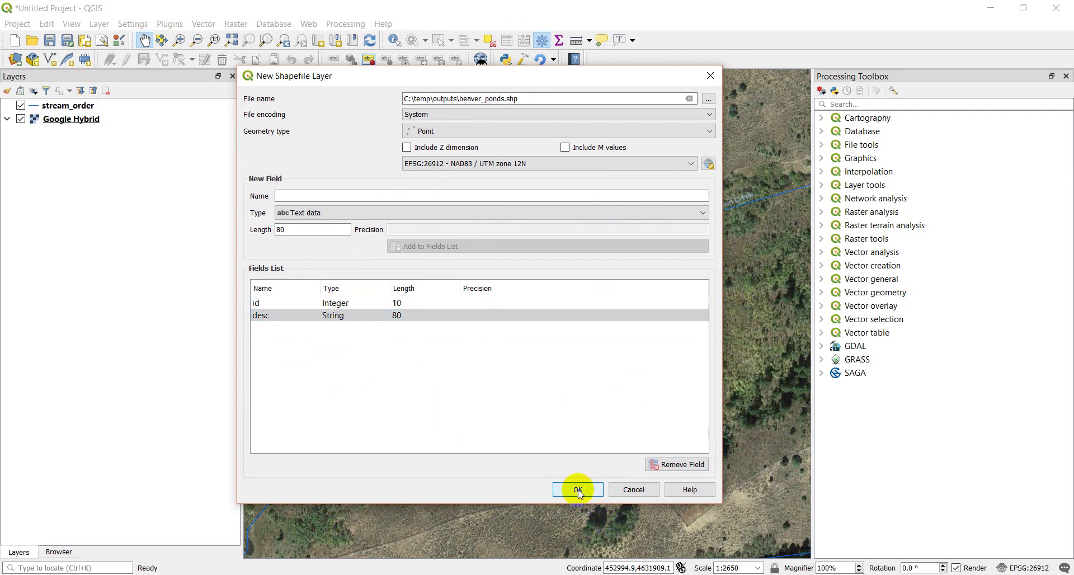
Make beaver_ponds the active layer and turn on editing for it.
{"action": "left_click_drag", "start_coordinate": [614, 400], "coordinate": [506, 294]}
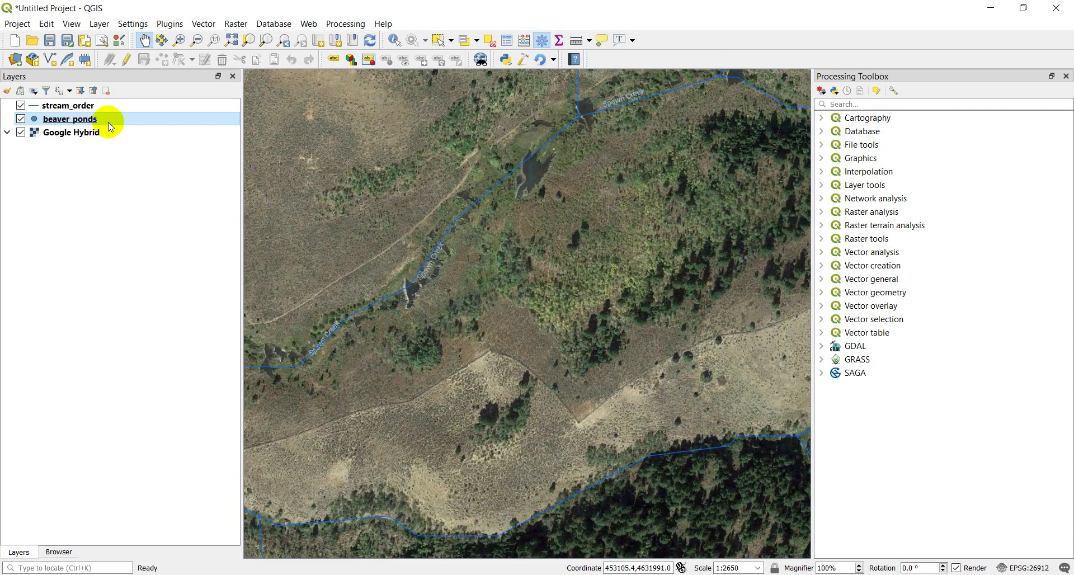
{"action": "left_click", "coordinate": [56, 132]}
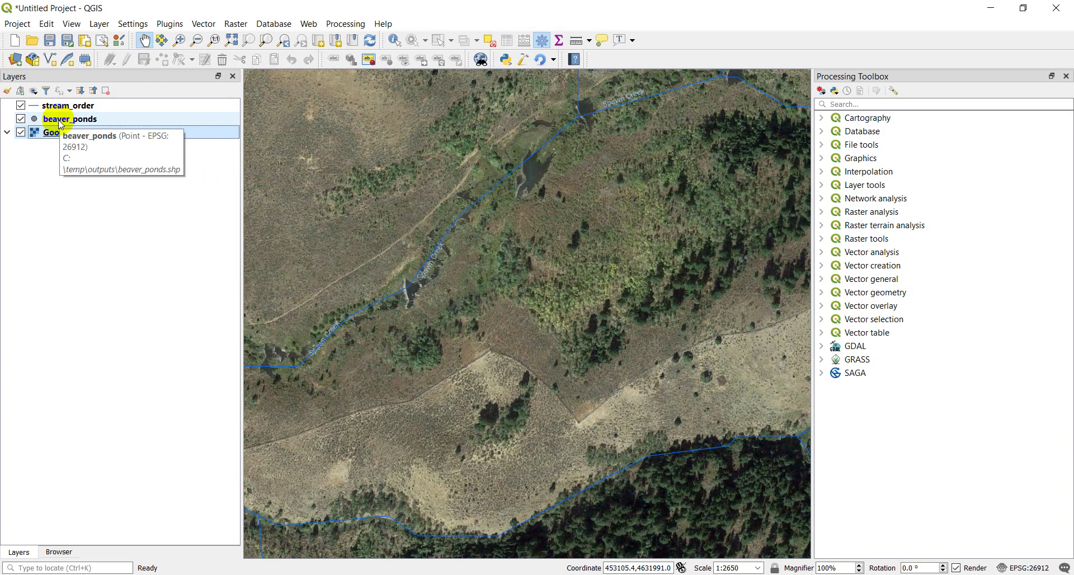
{"action": "left_click", "coordinate": [60, 121]}
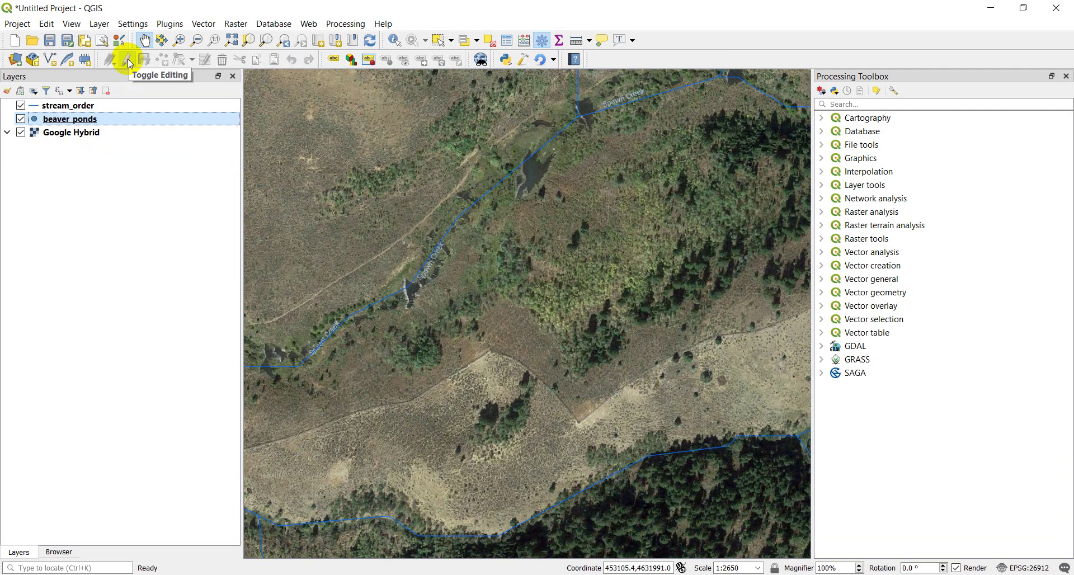
{"action": "right_click", "coordinate": [82, 120]}
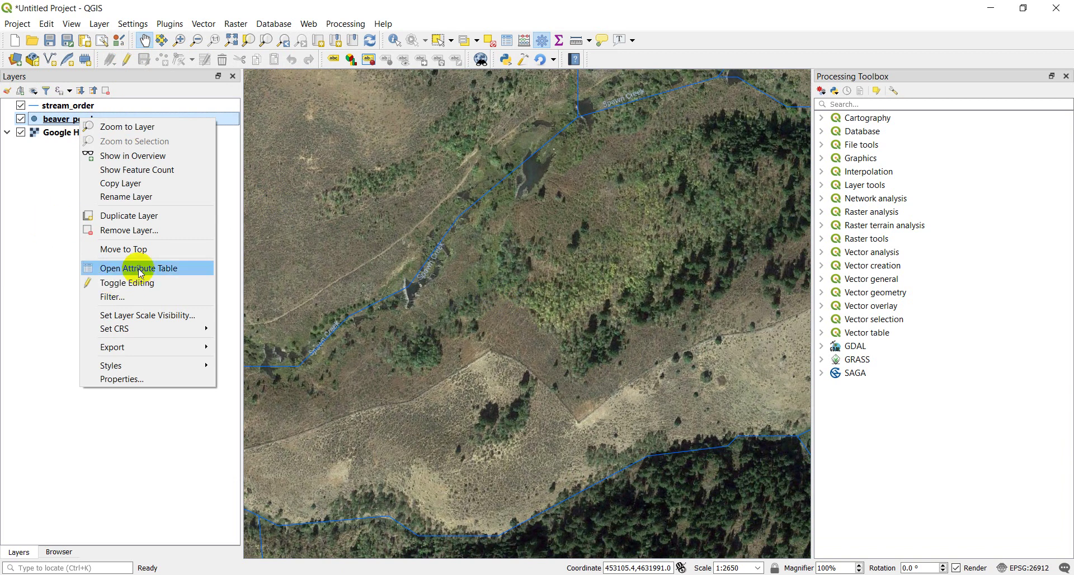
{"action": "left_click", "coordinate": [59, 229]}
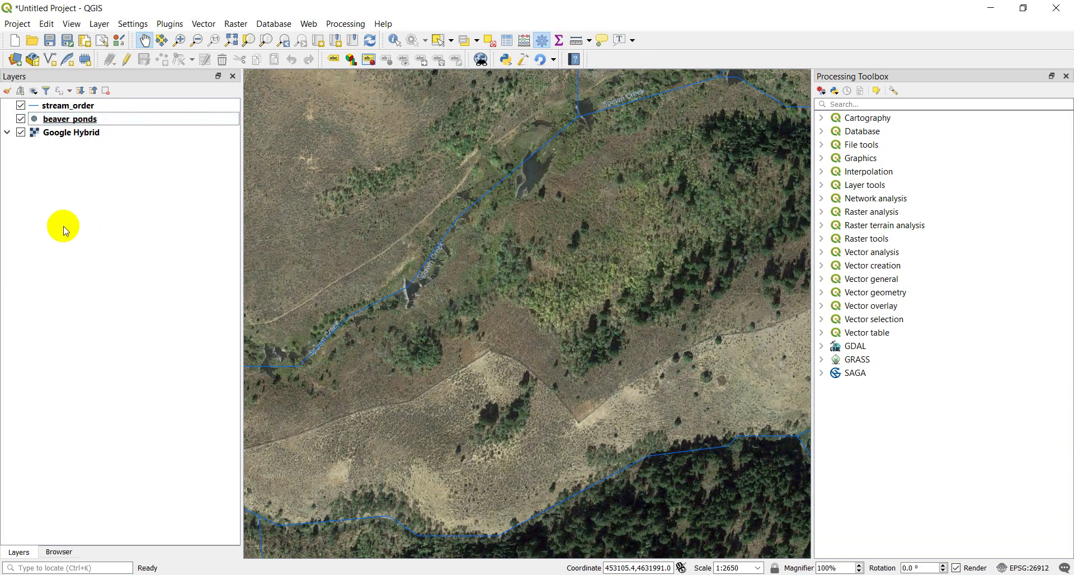
{"action": "left_click", "coordinate": [128, 63]}
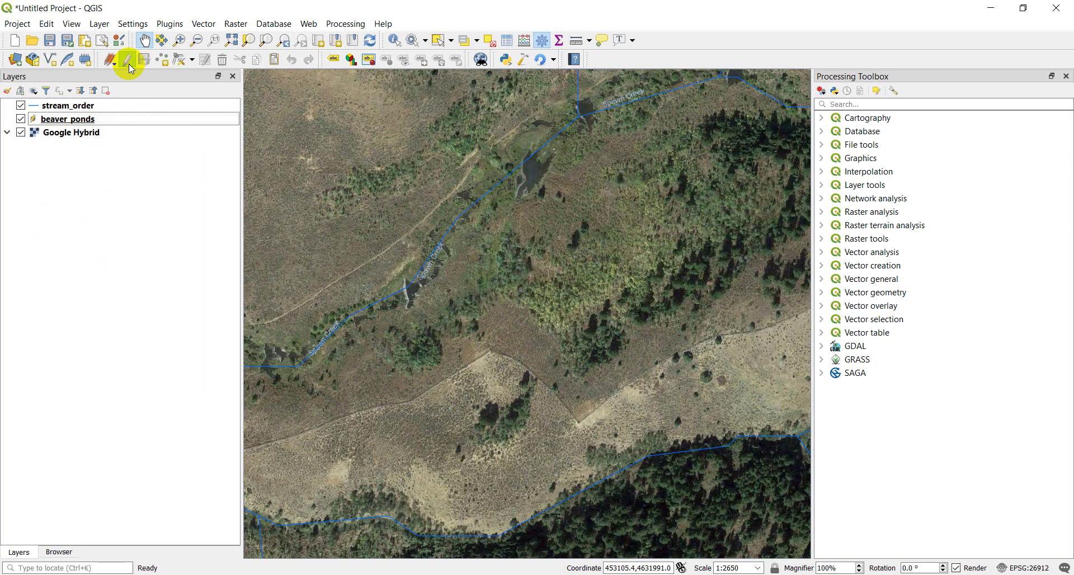
{"action": "left_click", "coordinate": [36, 119]}
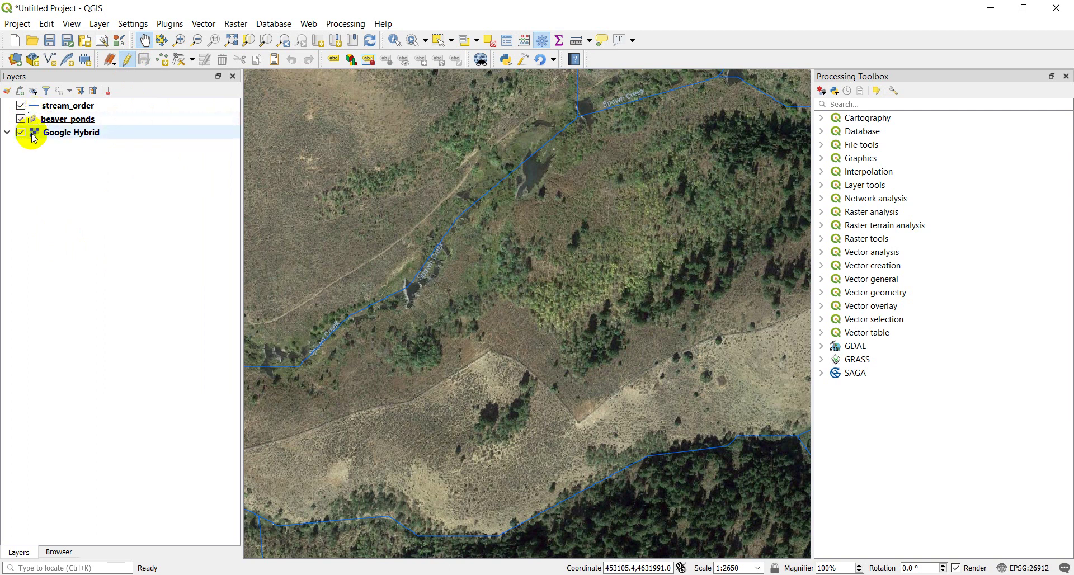
Switch on Add Point Feature mode for the beaver_ponds layer.
{"action": "mouse_move", "coordinate": [37, 137]}
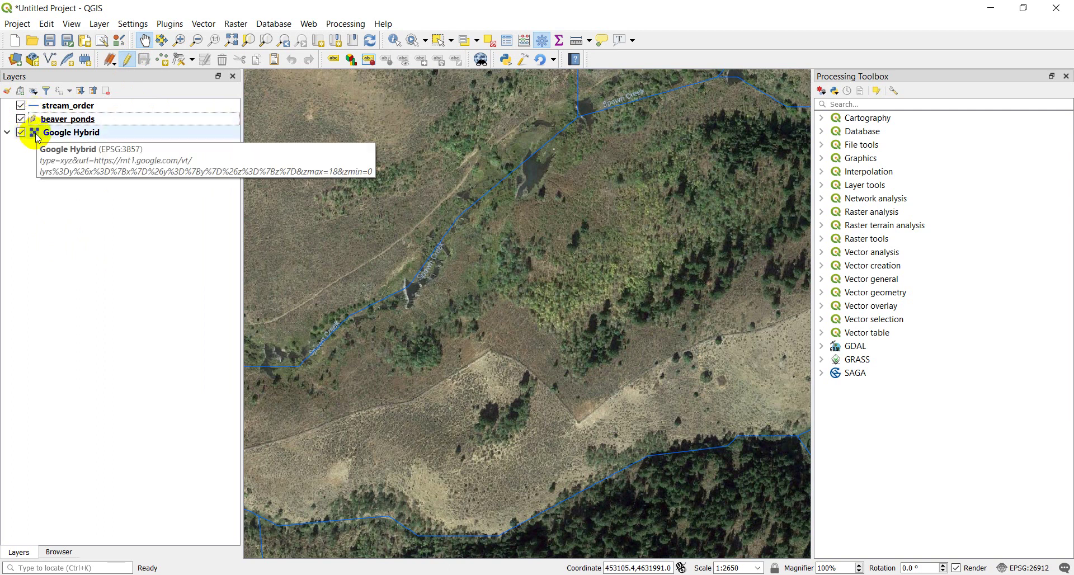
{"action": "left_click", "coordinate": [164, 60]}
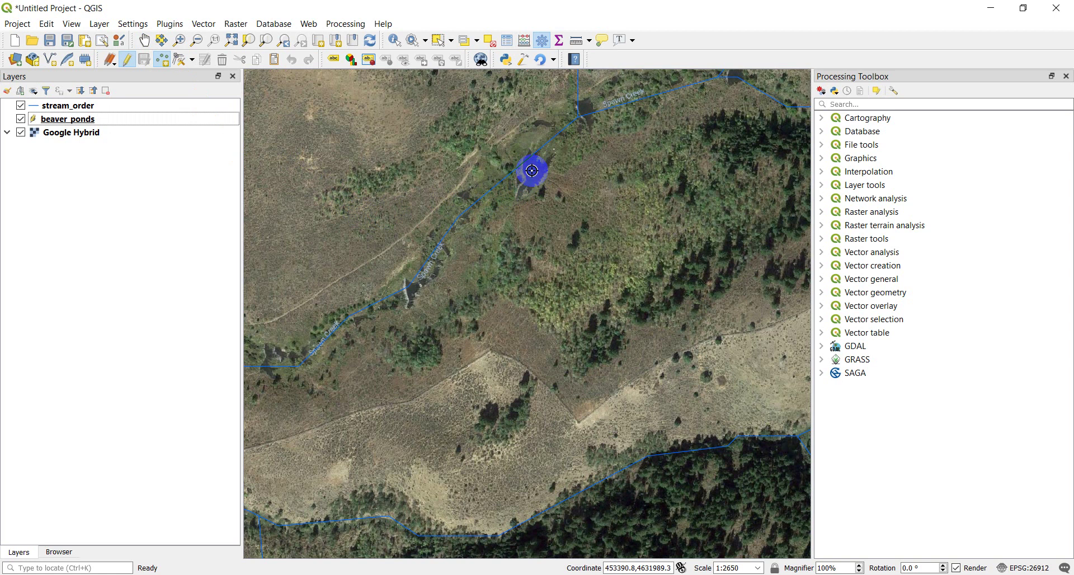
Place the first pond point with id 1 and desc 'beaver pond'.
{"action": "left_click_drag", "start_coordinate": [669, 163], "coordinate": [619, 232]}
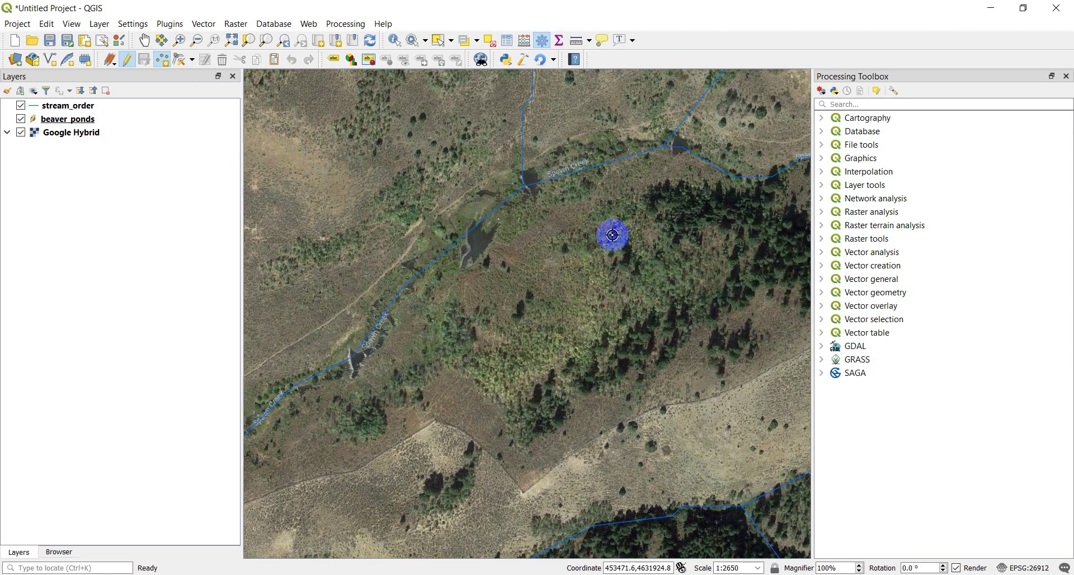
{"action": "left_click", "coordinate": [680, 146]}
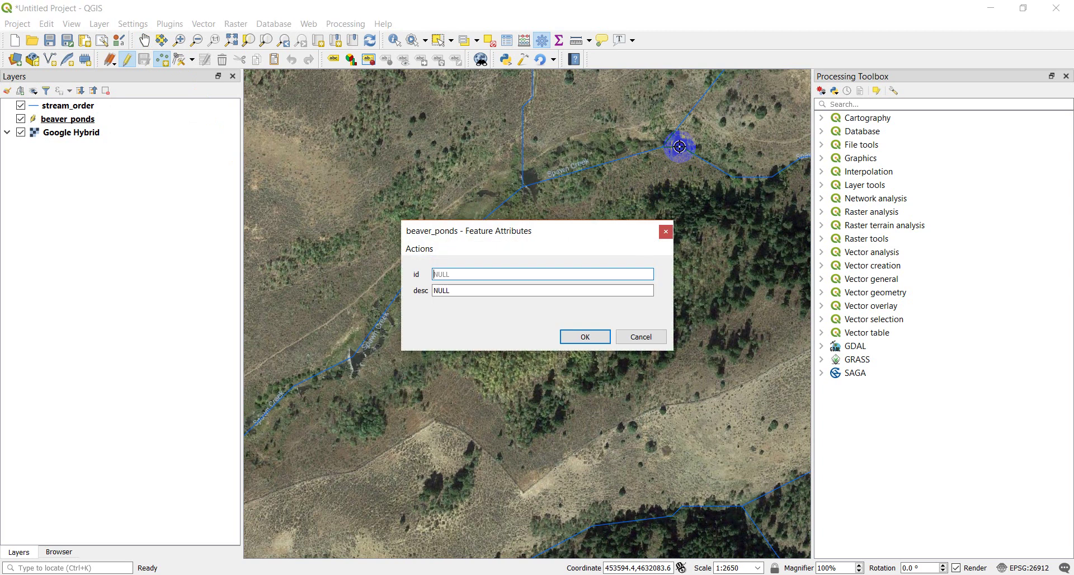
{"action": "left_click", "coordinate": [443, 277]}
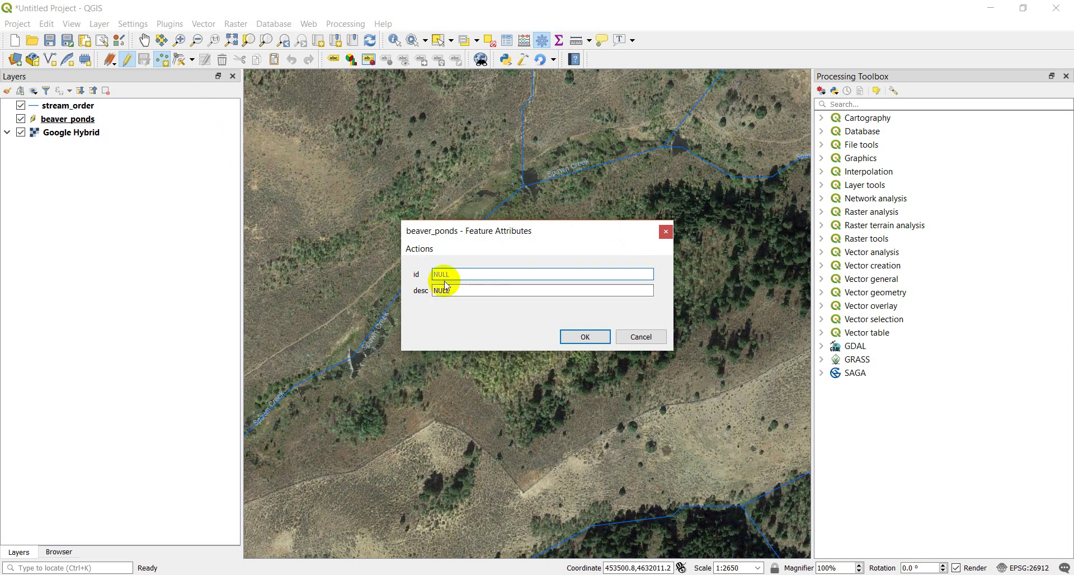
{"action": "type", "text": "1"}
{"action": "left_click", "coordinate": [453, 290]}
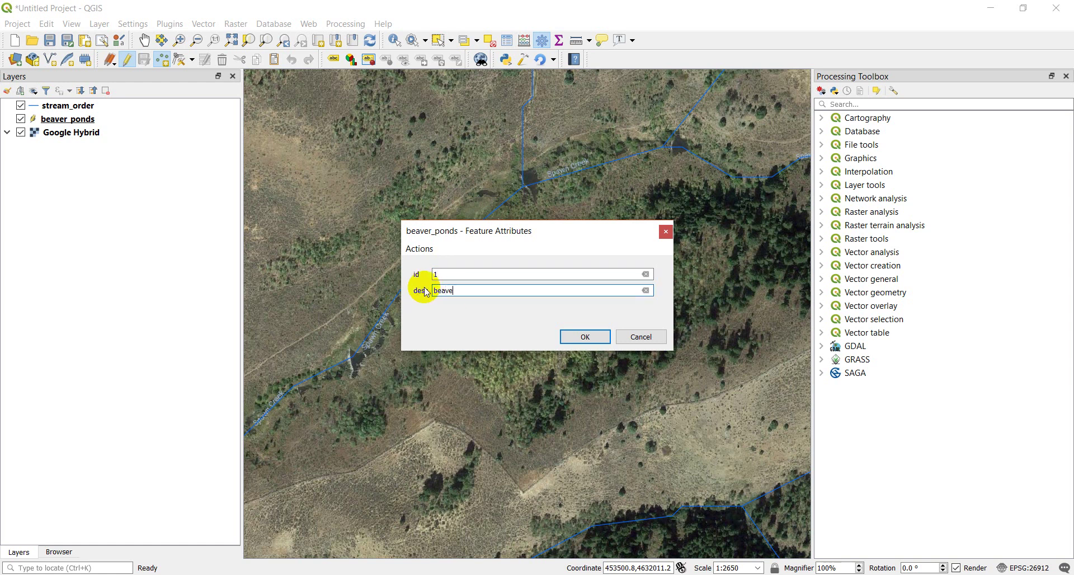
{"action": "type", "text": "beaver pond"}
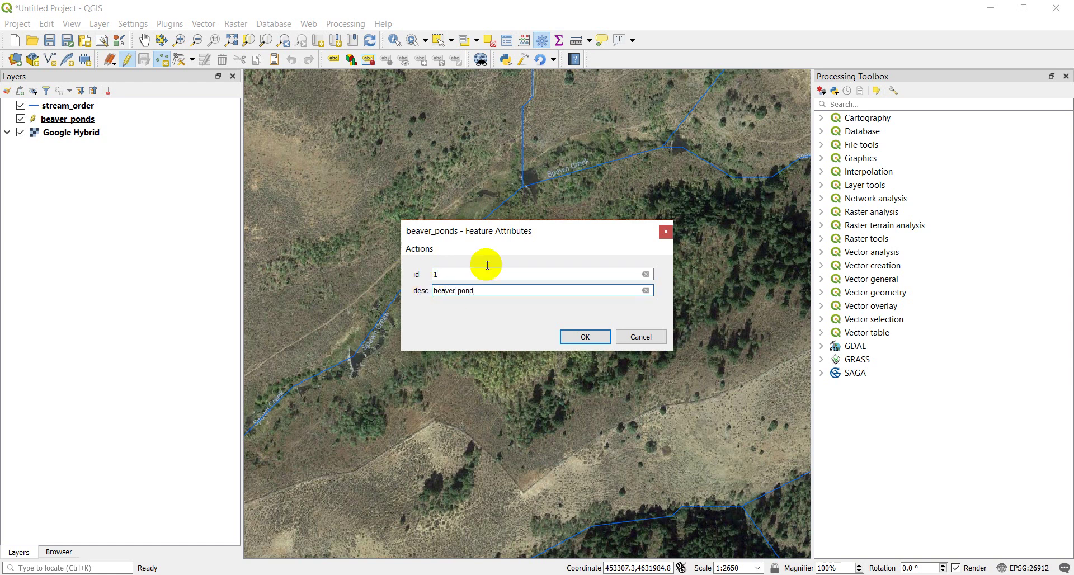
{"action": "left_click", "coordinate": [585, 337]}
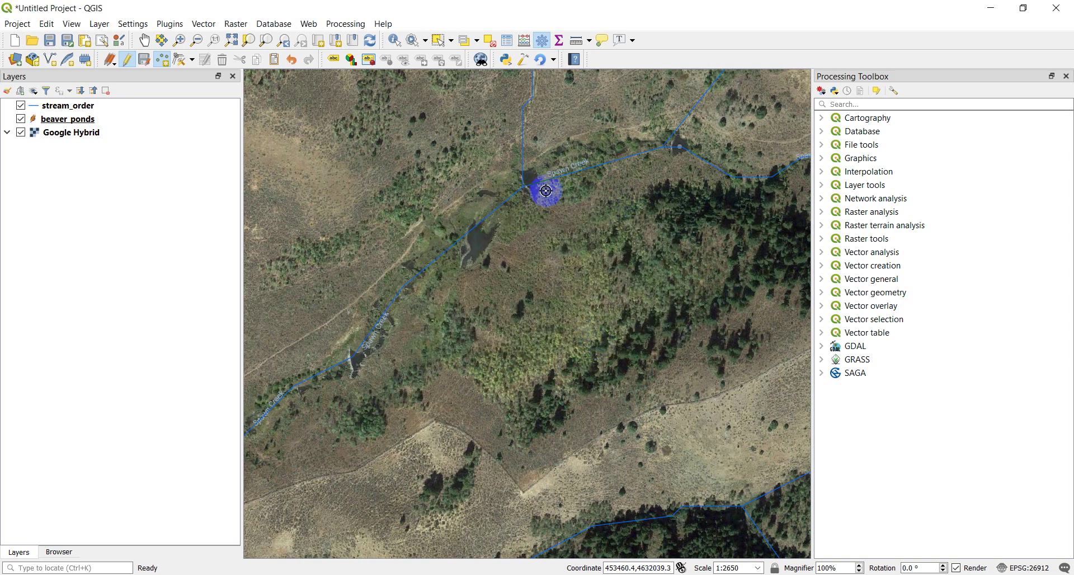
Add an attribute-less point at the stream junction, then start another with id 2 and desc 'biggesto'.
{"action": "left_click", "coordinate": [530, 178]}
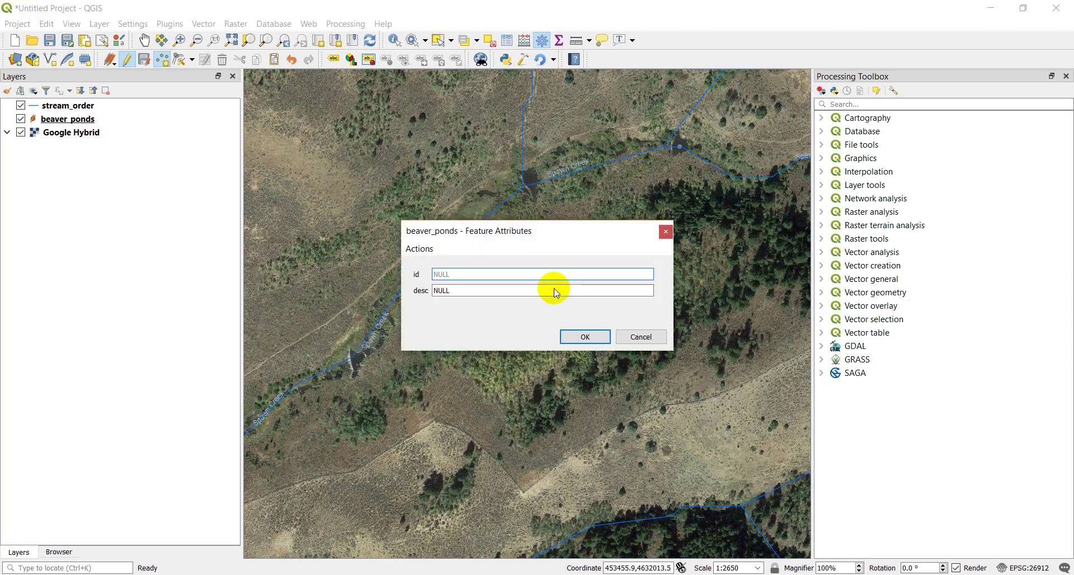
{"action": "left_click", "coordinate": [583, 335]}
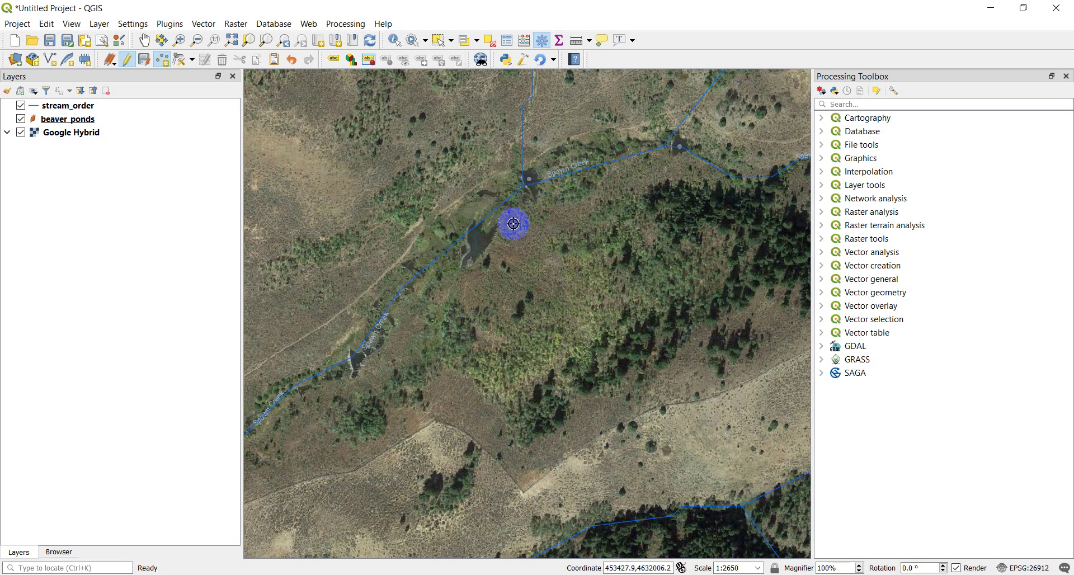
{"action": "left_click", "coordinate": [478, 242]}
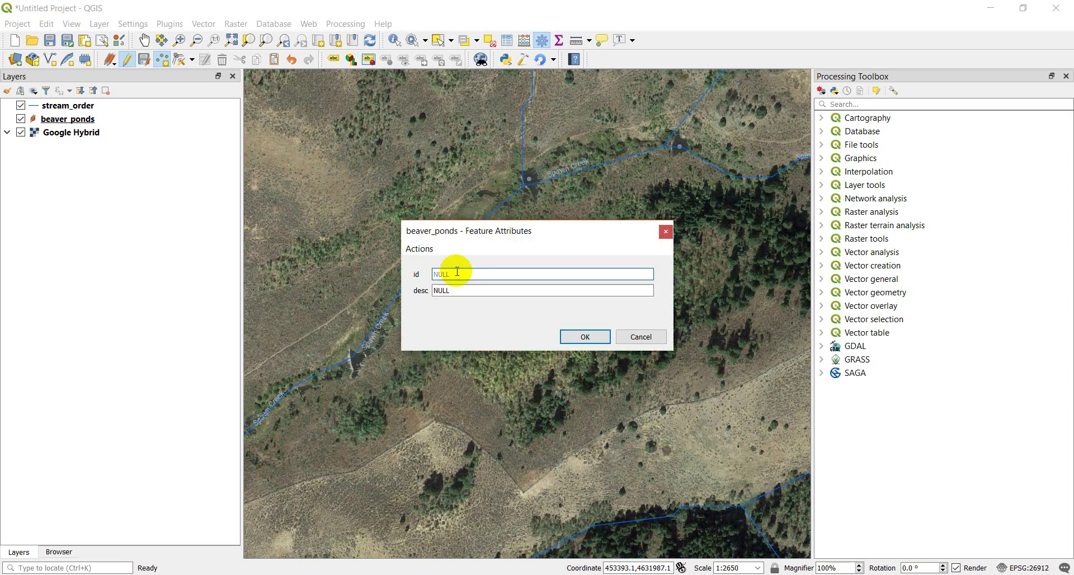
{"action": "left_click", "coordinate": [446, 291]}
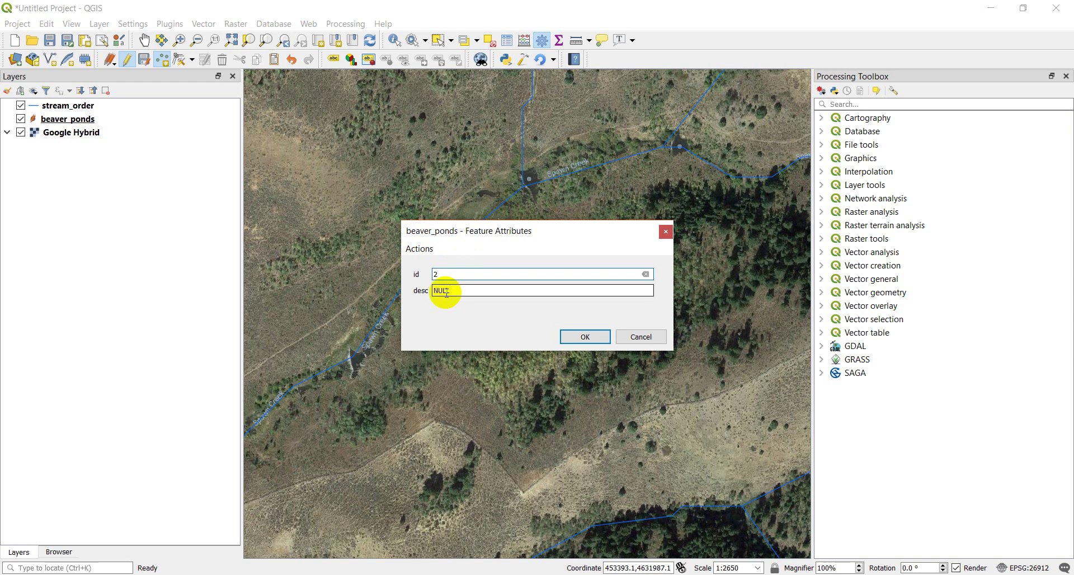
{"action": "type", "text": "big"}
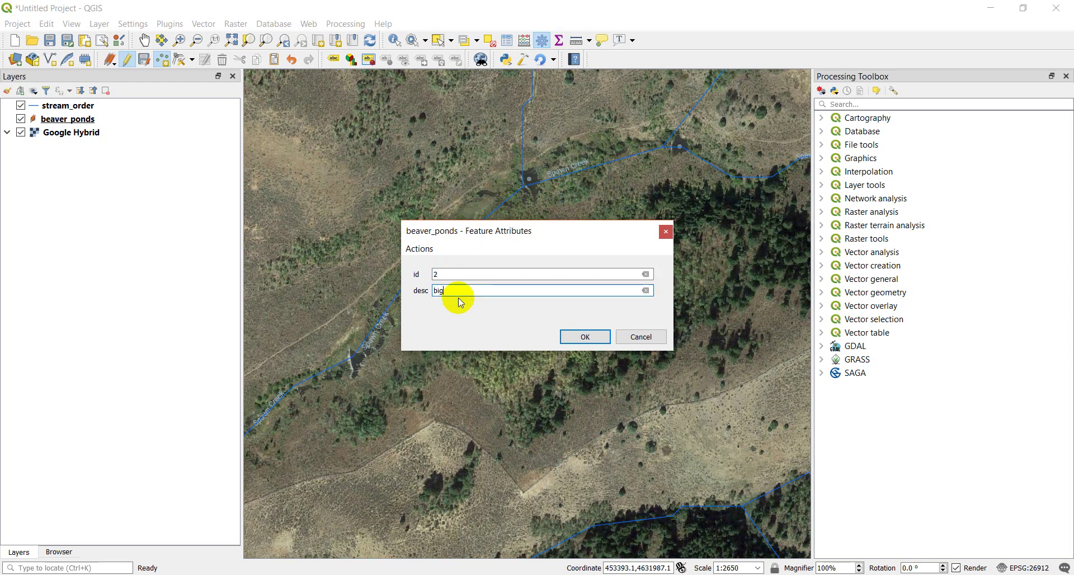
{"action": "type", "text": "gesto"}
Save the id 2 point, then add five pond points along the creek with empty attributes.
{"action": "left_click", "coordinate": [585, 336]}
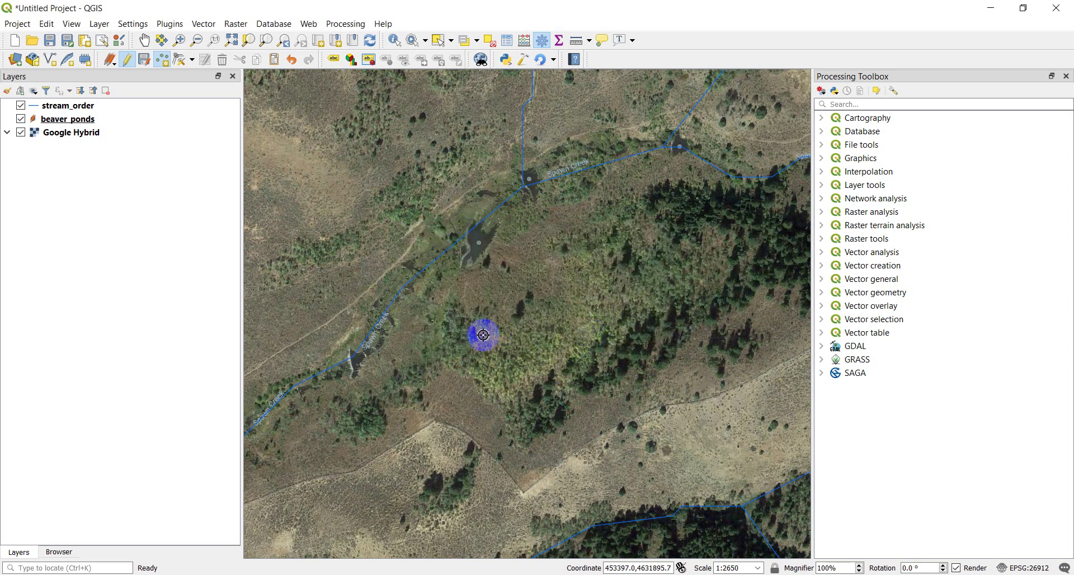
{"action": "scroll", "coordinate": [483, 335], "scroll_direction": "up", "scroll_amount": 5}
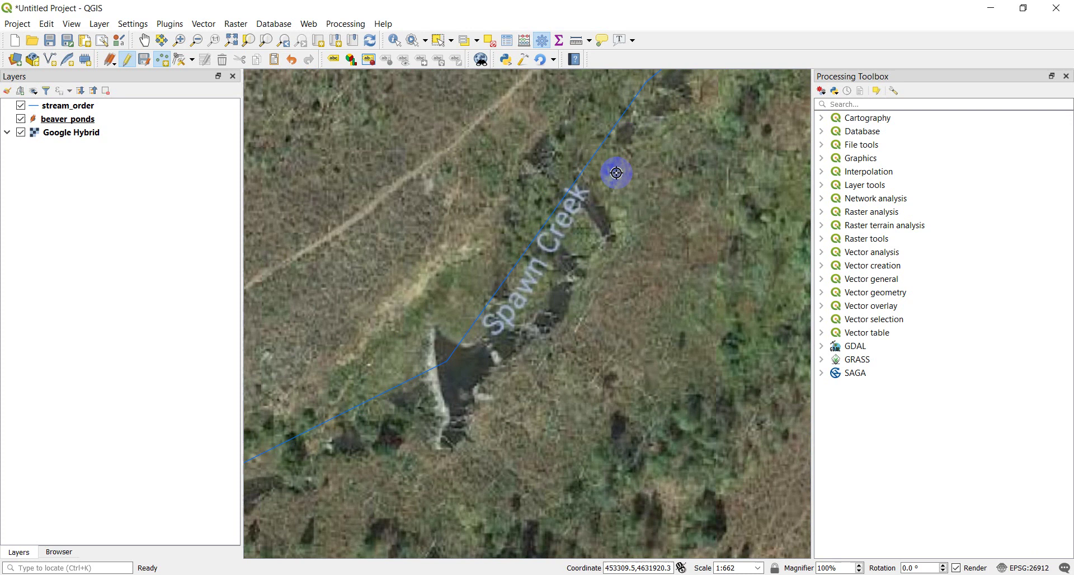
{"action": "left_click_drag", "start_coordinate": [647, 172], "coordinate": [537, 326]}
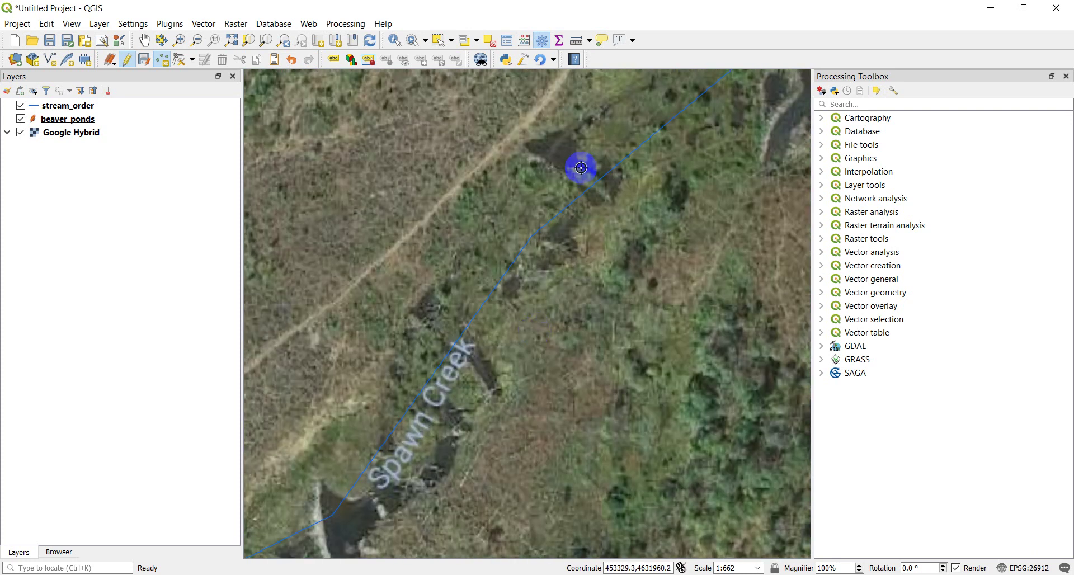
{"action": "left_click", "coordinate": [559, 154]}
{"action": "key", "text": "Return"}
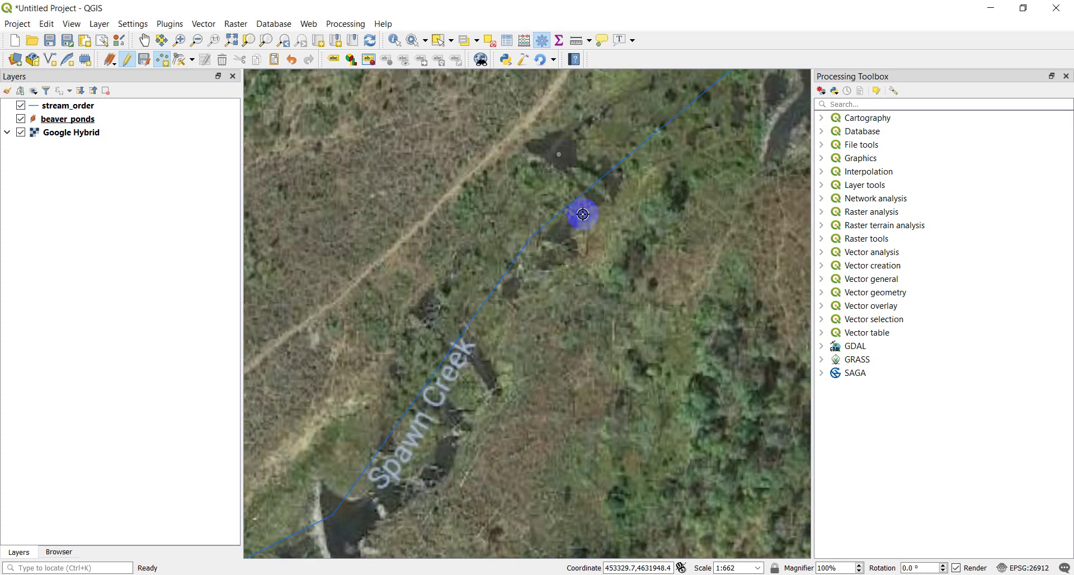
{"action": "left_click_drag", "start_coordinate": [537, 359], "coordinate": [582, 132]}
{"action": "left_click", "coordinate": [541, 141]}
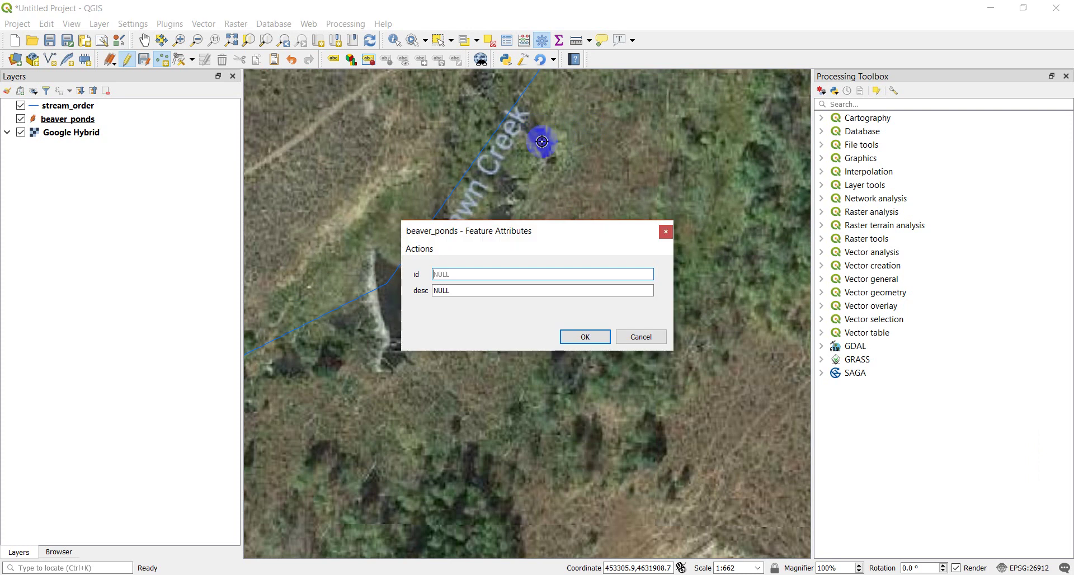
{"action": "key", "text": "Return"}
{"action": "left_click", "coordinate": [500, 223]}
{"action": "key", "text": "Return"}
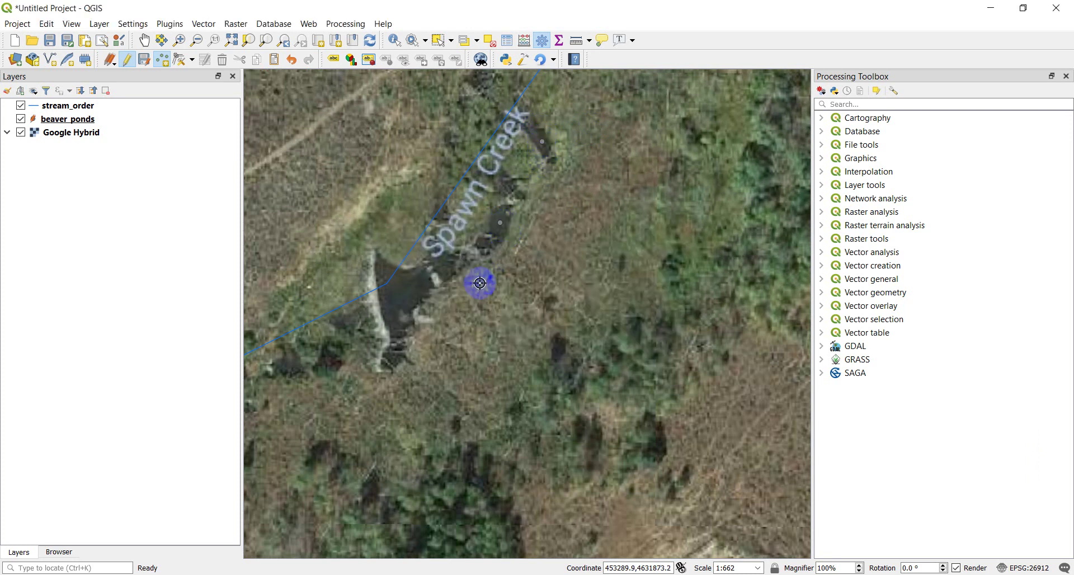
{"action": "left_click", "coordinate": [443, 269]}
{"action": "key", "text": "Return"}
{"action": "left_click", "coordinate": [409, 298]}
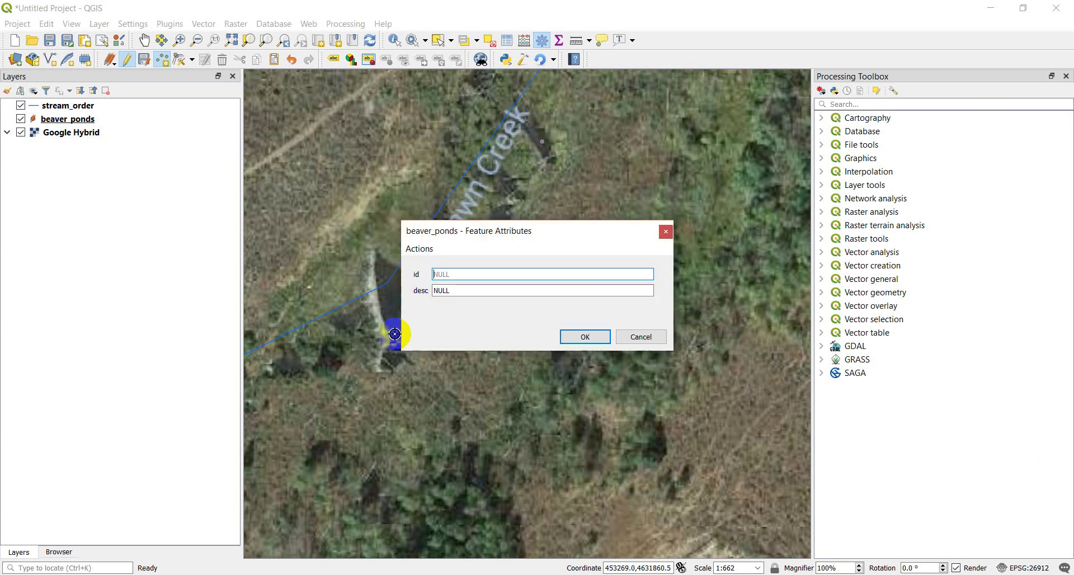
{"action": "left_click", "coordinate": [585, 336]}
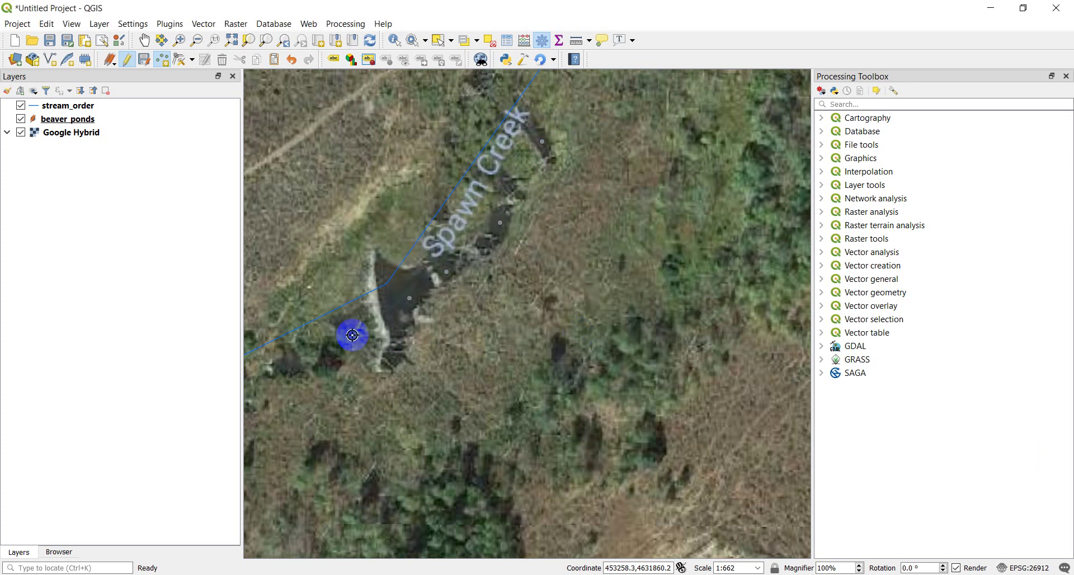
Add three more empty-attribute pond points downstream and pan toward the creek junction.
{"action": "left_click_drag", "start_coordinate": [353, 334], "coordinate": [542, 262]}
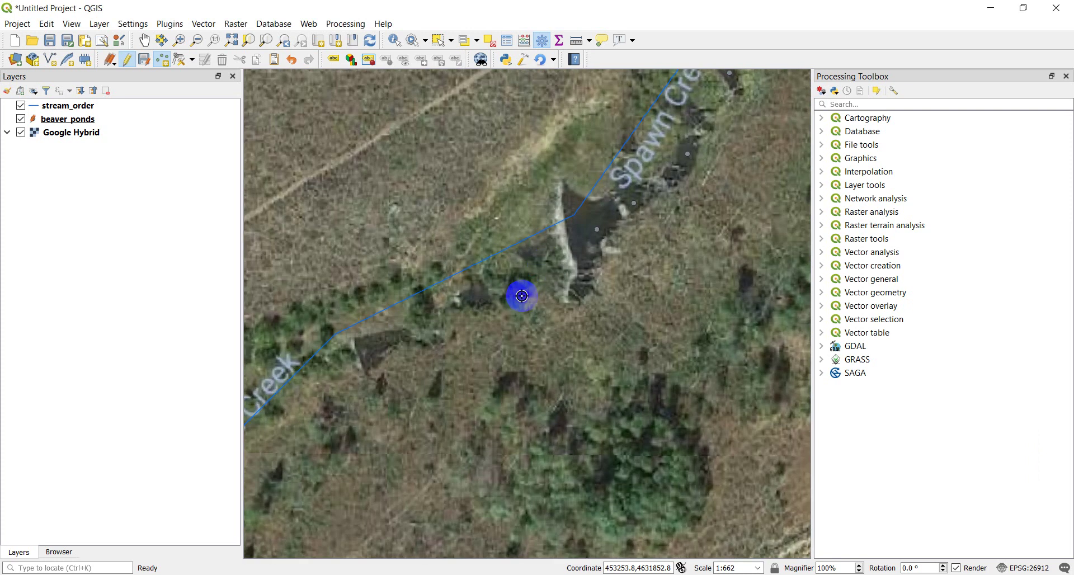
{"action": "left_click", "coordinate": [514, 299]}
{"action": "left_click", "coordinate": [564, 335]}
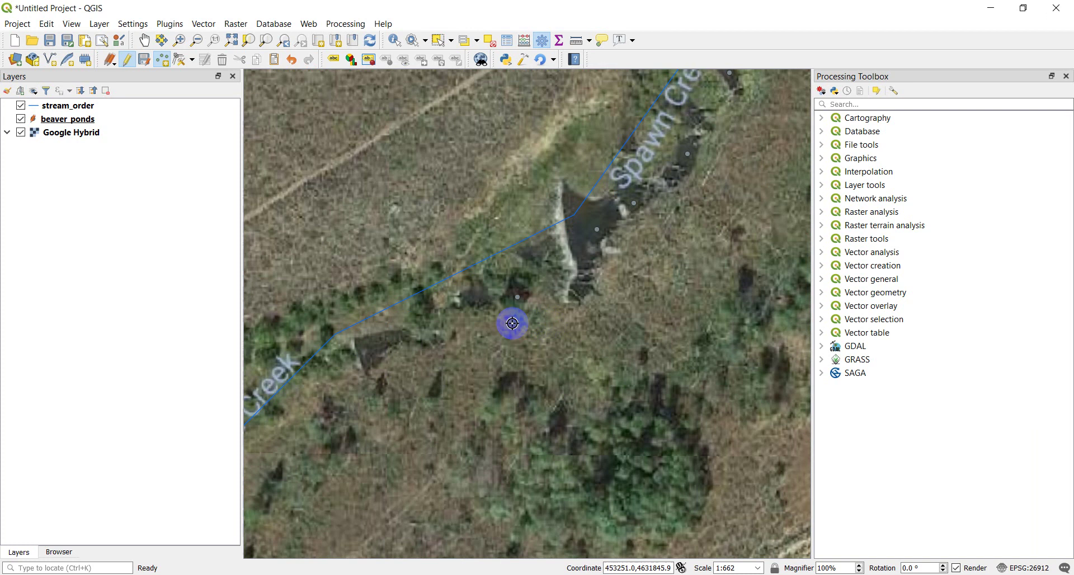
{"action": "left_click", "coordinate": [475, 299]}
{"action": "key", "text": "Return"}
{"action": "left_click", "coordinate": [372, 348]}
{"action": "key", "text": "Return"}
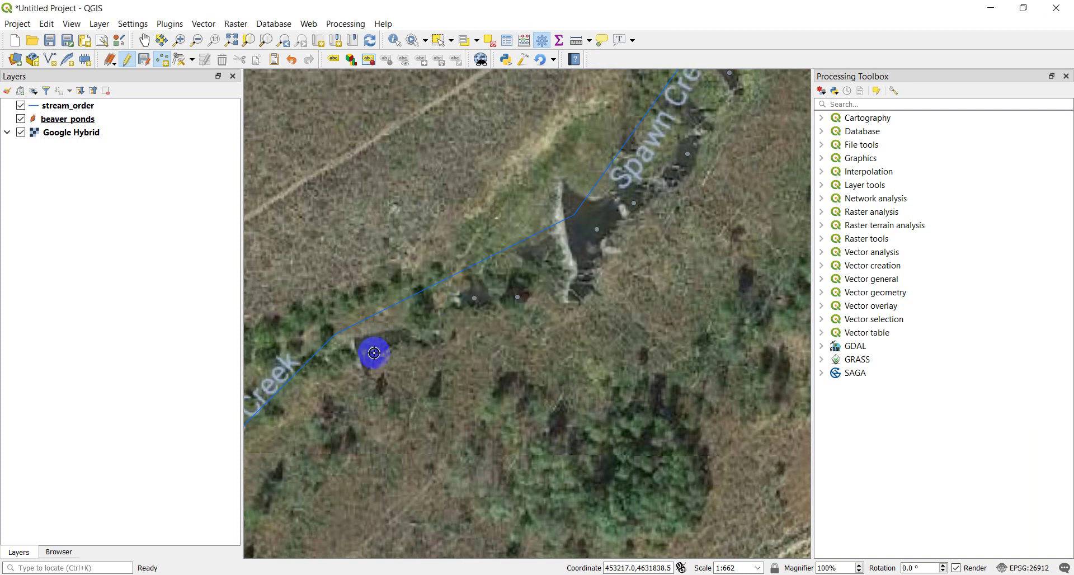
{"action": "scroll", "coordinate": [383, 368], "scroll_direction": "down", "scroll_amount": 2}
{"action": "left_click_drag", "start_coordinate": [383, 379], "coordinate": [604, 278]}
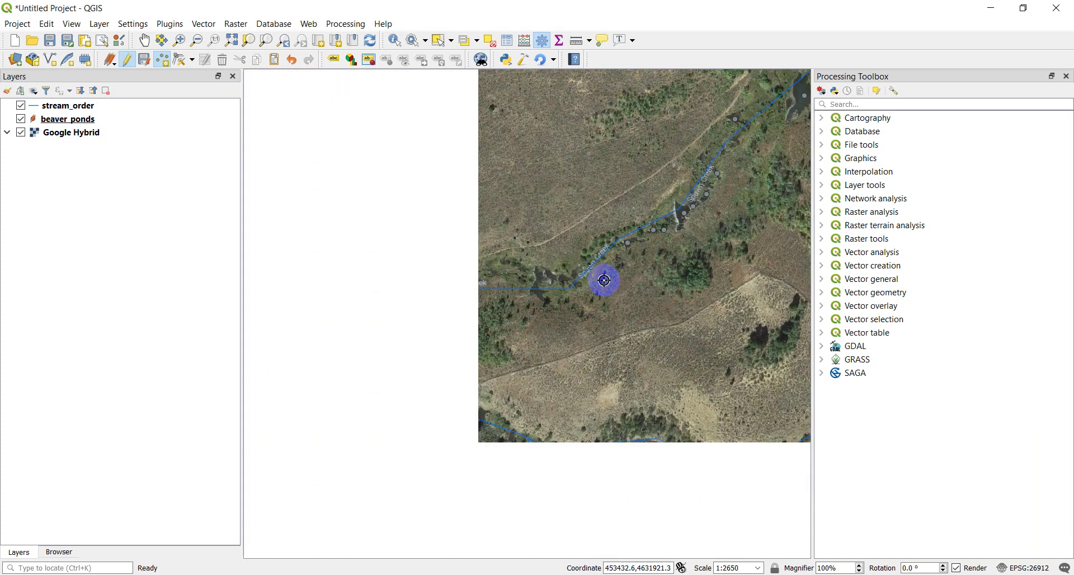
{"action": "left_click_drag", "start_coordinate": [508, 341], "coordinate": [568, 221]}
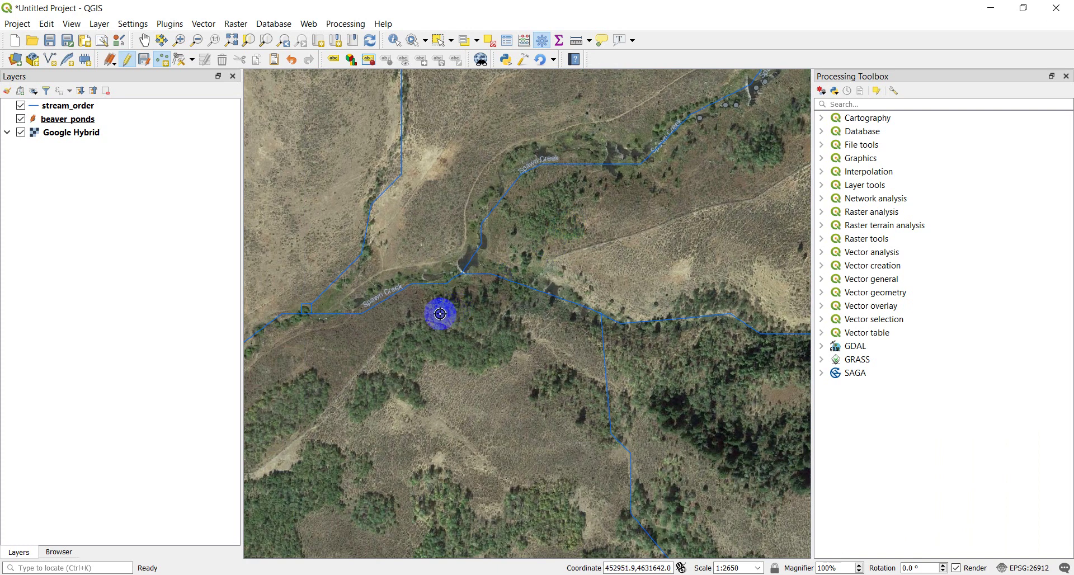
Add a point on the junction pond with id 3 and desc 'new ponds'.
{"action": "scroll", "coordinate": [403, 300], "scroll_direction": "up", "scroll_amount": 1}
{"action": "scroll", "coordinate": [620, 252], "scroll_direction": "down", "scroll_amount": 2}
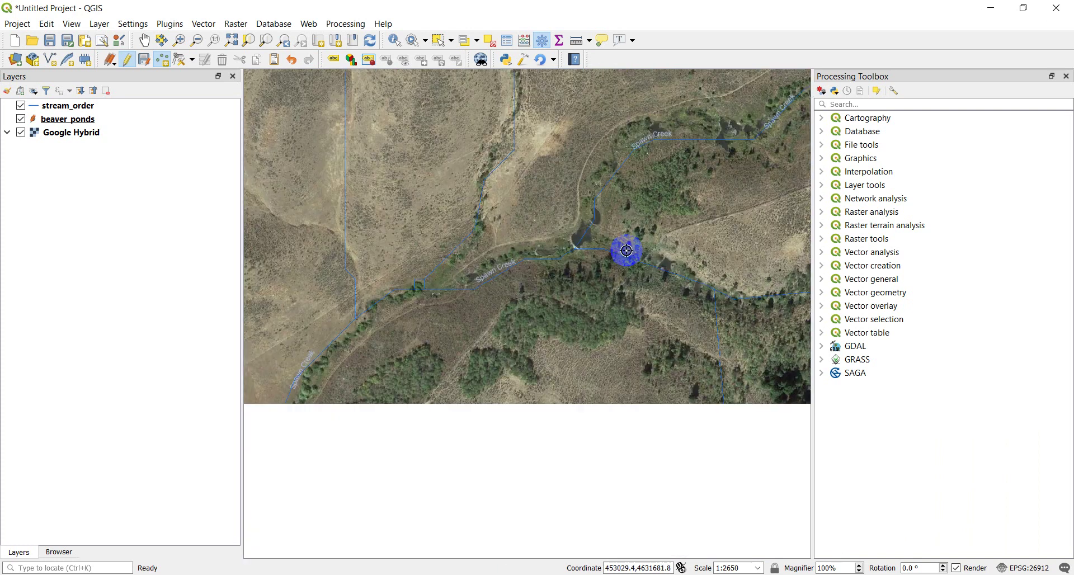
{"action": "scroll", "coordinate": [668, 221], "scroll_direction": "up", "scroll_amount": 2}
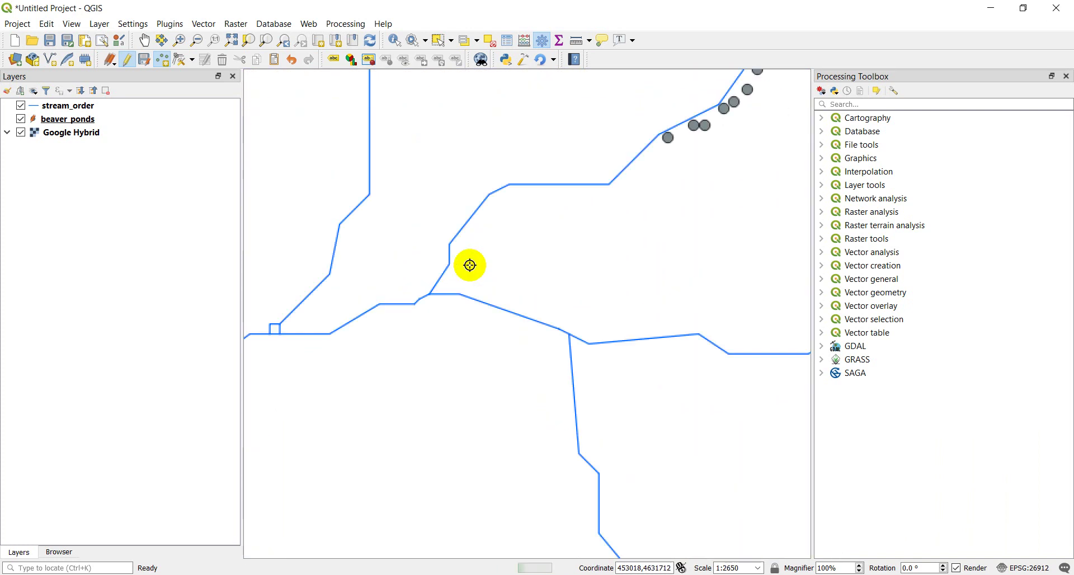
{"action": "scroll", "coordinate": [459, 274], "scroll_direction": "up", "scroll_amount": 1}
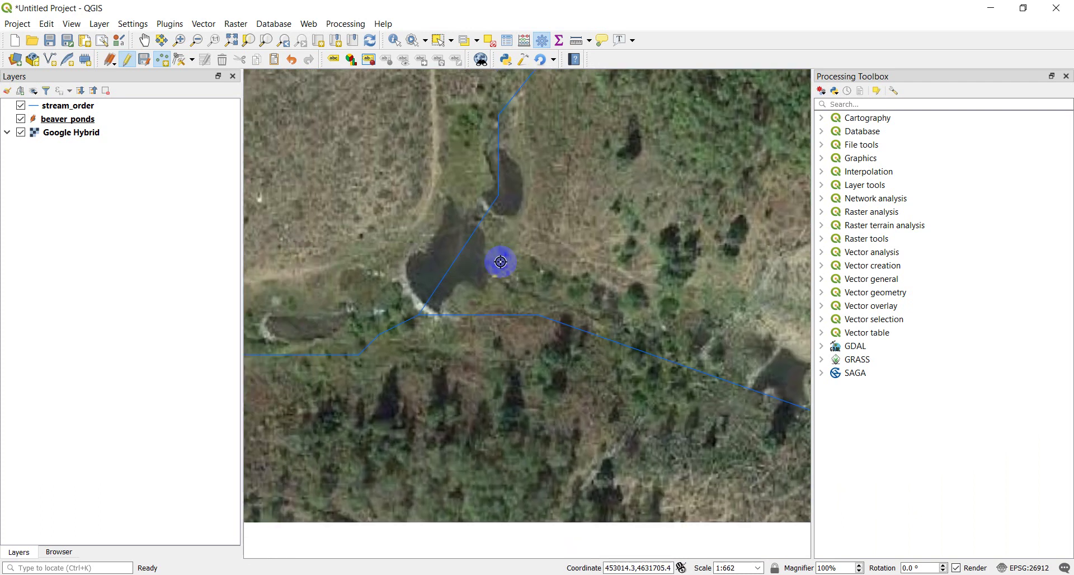
{"action": "left_click", "coordinate": [453, 263]}
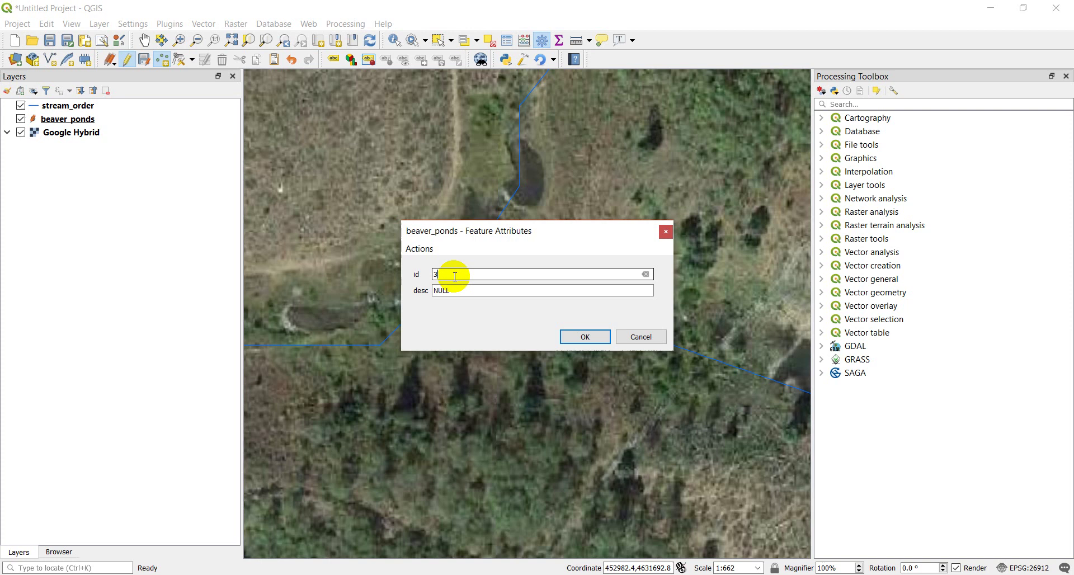
{"action": "left_click", "coordinate": [416, 289]}
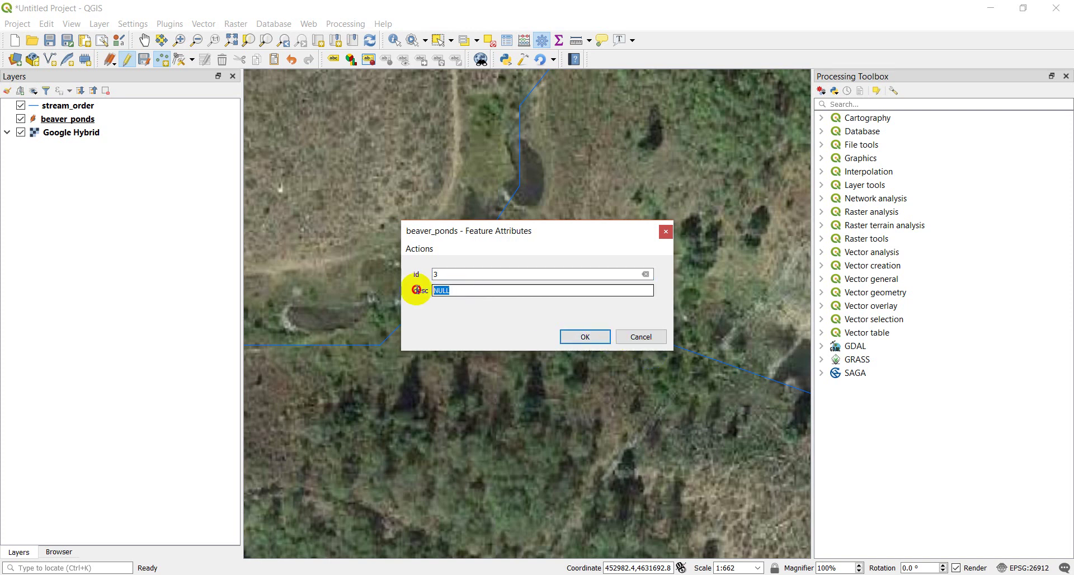
{"action": "type", "text": "new p"}
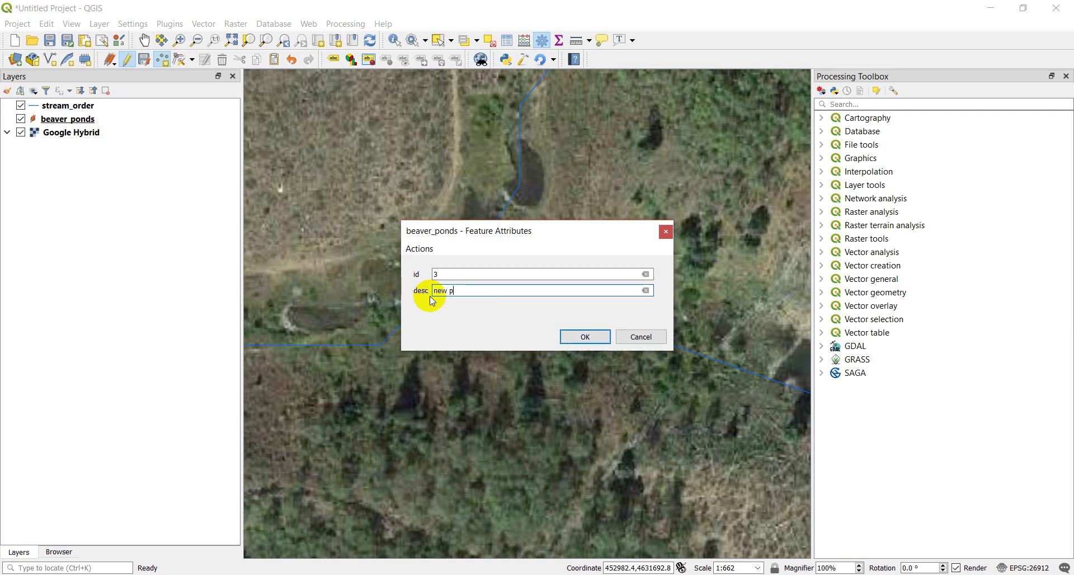
{"action": "type", "text": "onds"}
{"action": "left_click", "coordinate": [582, 336]}
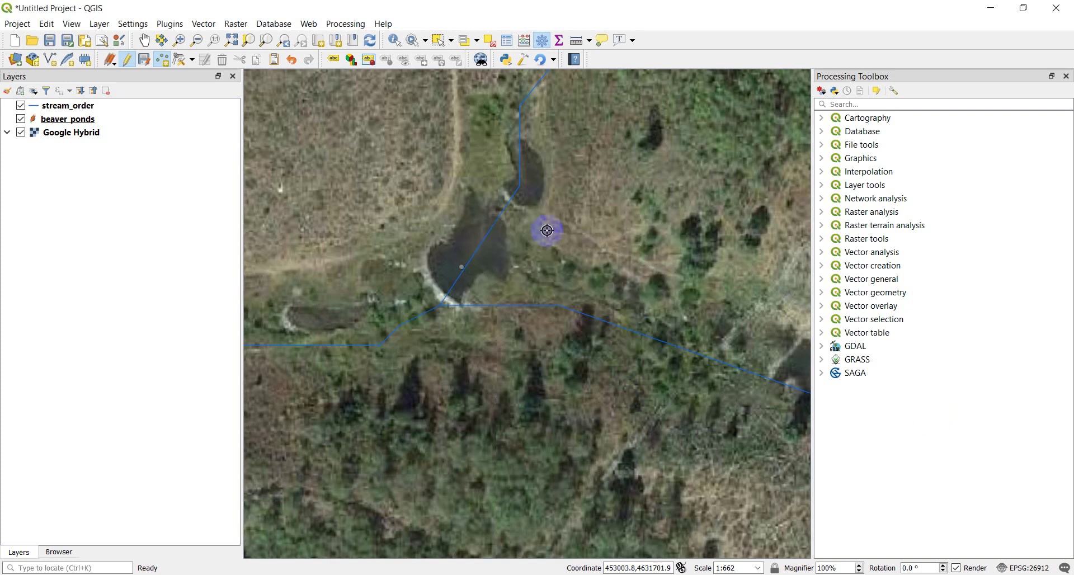
{"action": "scroll", "coordinate": [547, 230], "scroll_direction": "down", "scroll_amount": 2}
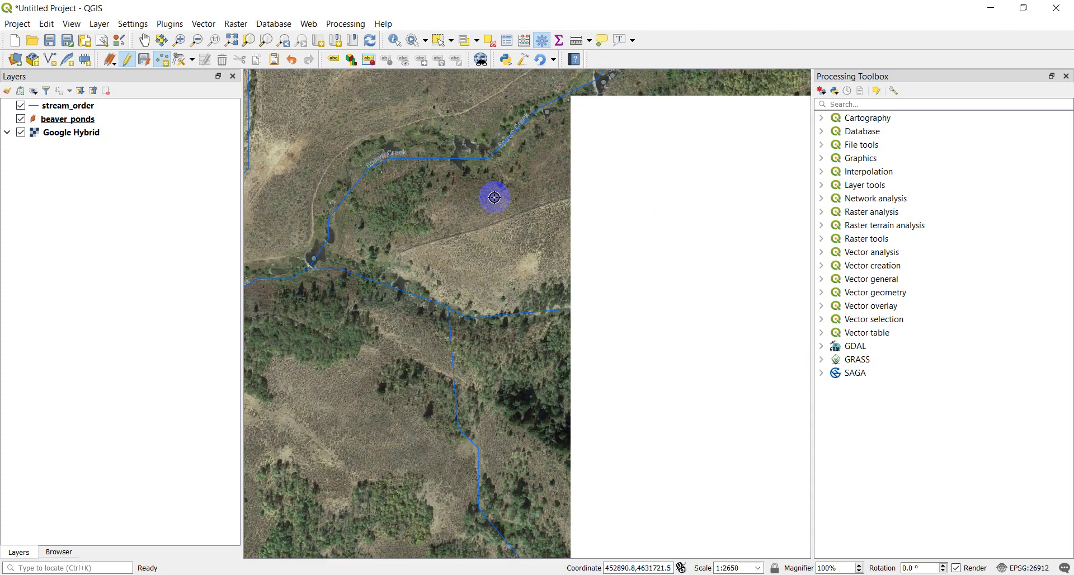
{"action": "left_click_drag", "start_coordinate": [401, 206], "coordinate": [530, 266]}
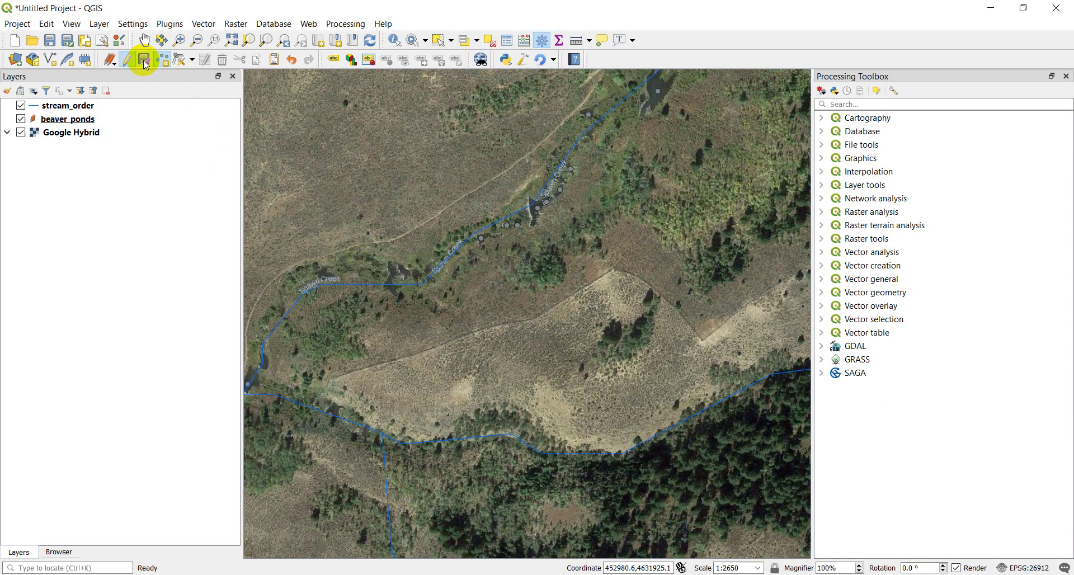
Open the Current Edits menu on the Digitizing toolbar for the beaver_ponds edits.
{"action": "left_click", "coordinate": [110, 60]}
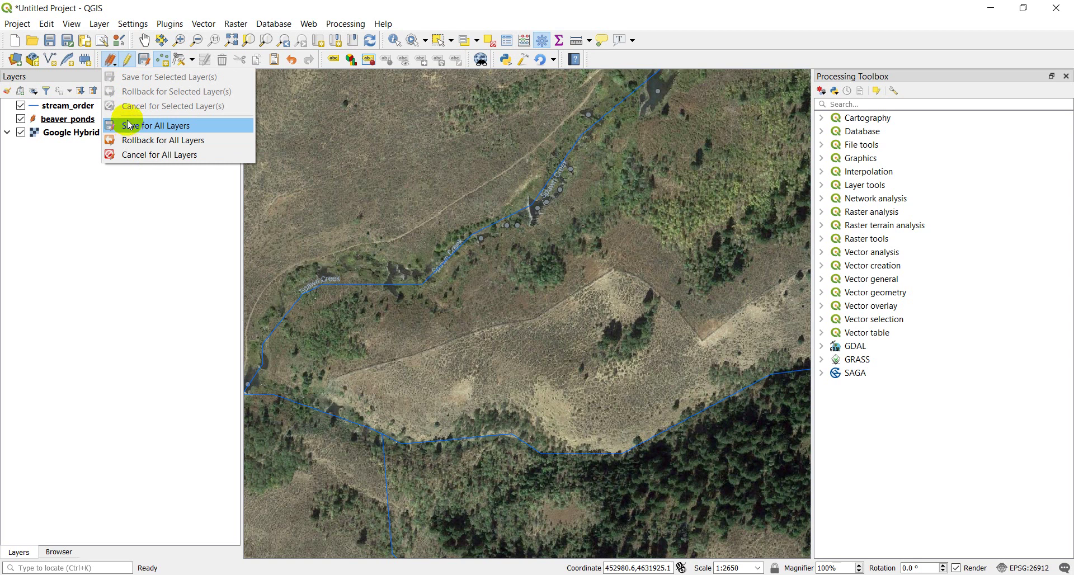
Place a new beaver_ponds point in the large pond at the creek junction, then zoom back out.
{"action": "left_click", "coordinate": [214, 221]}
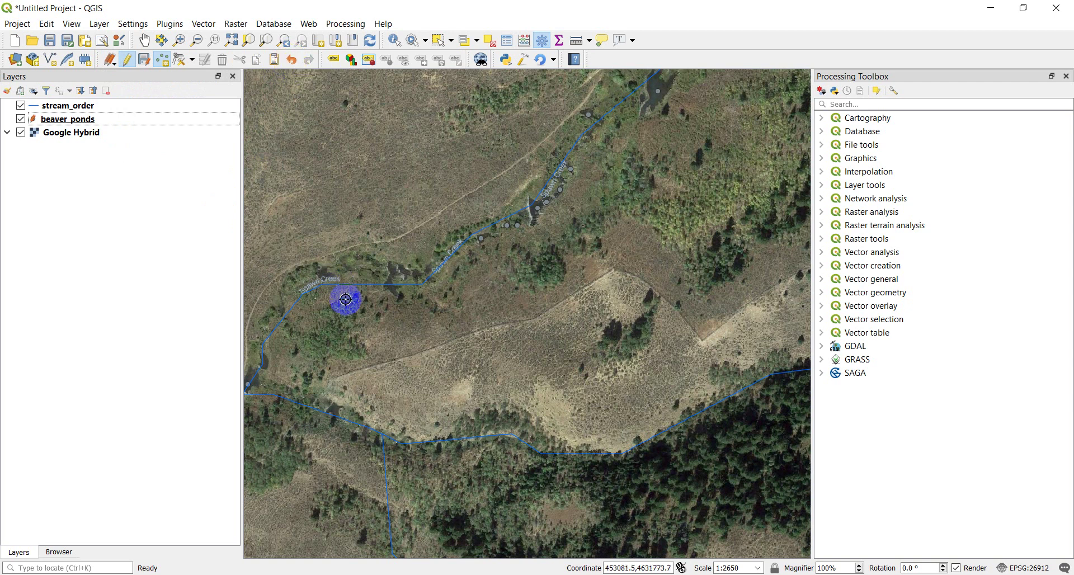
{"action": "left_click_drag", "start_coordinate": [287, 383], "coordinate": [446, 320]}
{"action": "scroll", "coordinate": [404, 325], "scroll_direction": "up", "scroll_amount": 3}
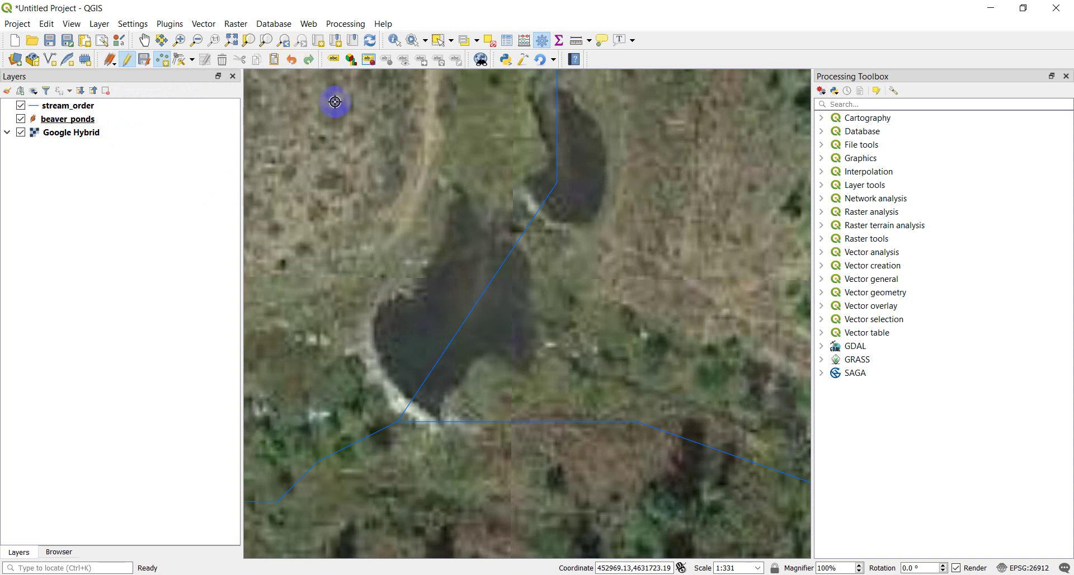
{"action": "left_click", "coordinate": [435, 332]}
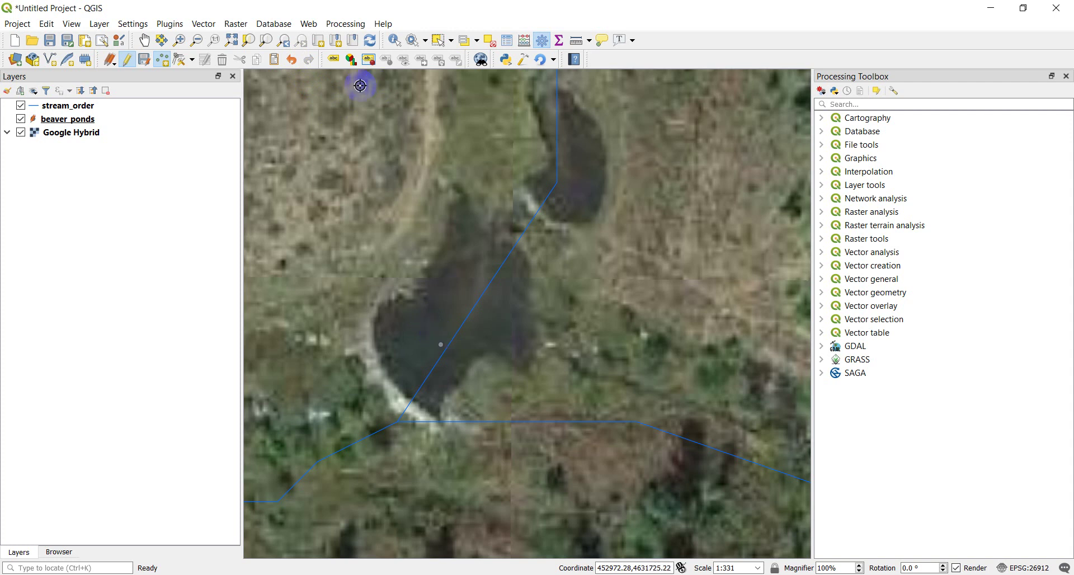
{"action": "scroll", "coordinate": [466, 294], "scroll_direction": "down", "scroll_amount": 2}
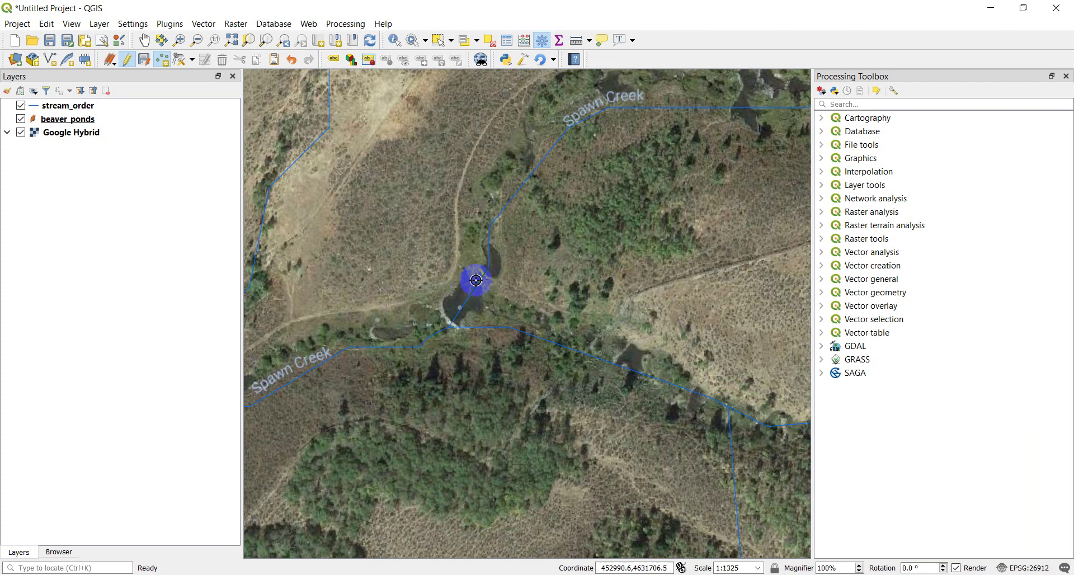
{"action": "left_click_drag", "start_coordinate": [580, 228], "coordinate": [521, 245]}
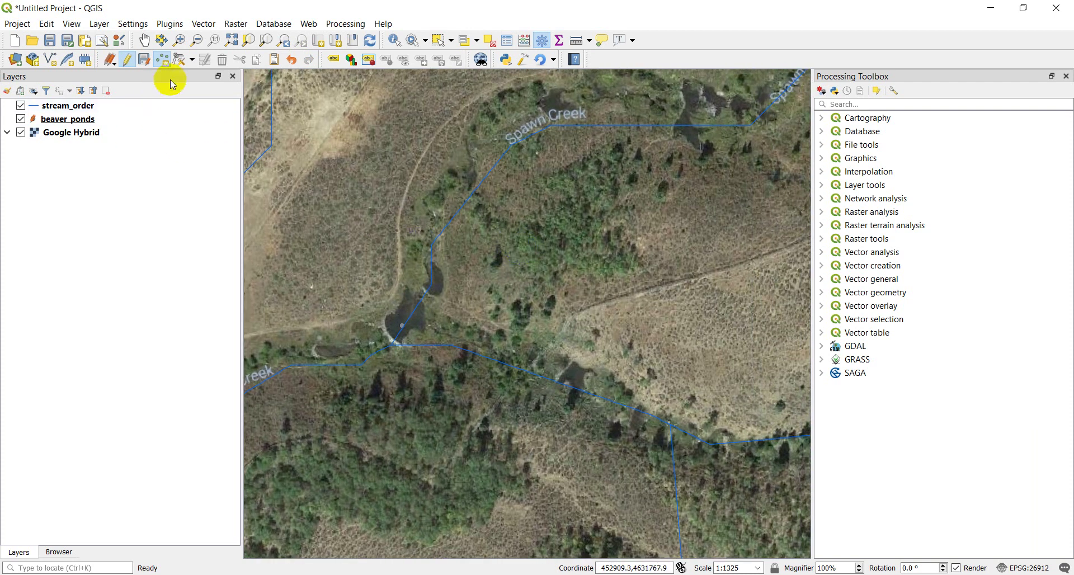
Open the beaver_ponds attribute table.
{"action": "right_click", "coordinate": [61, 119]}
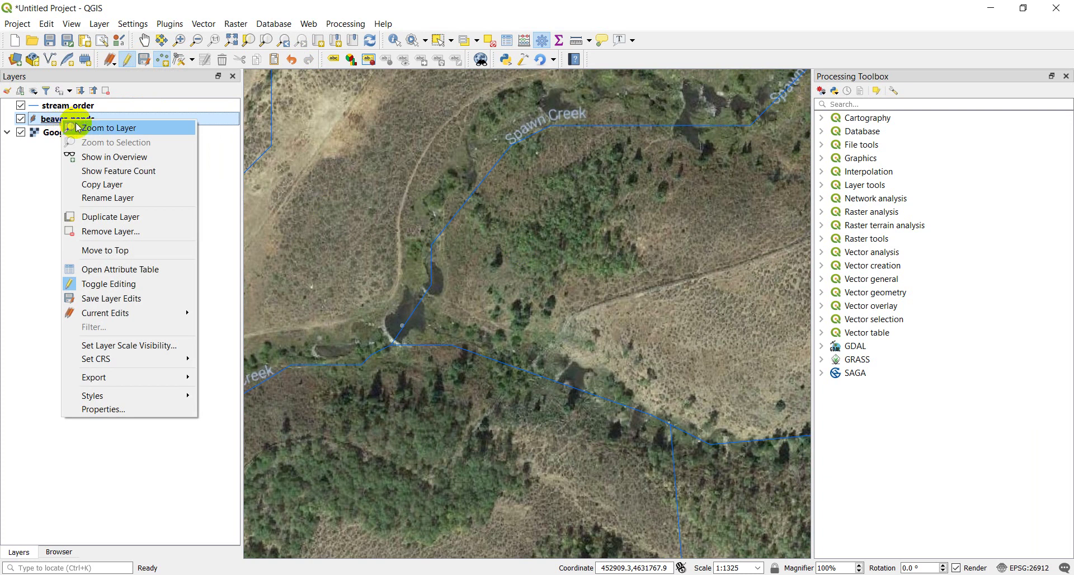
{"action": "left_click", "coordinate": [109, 269]}
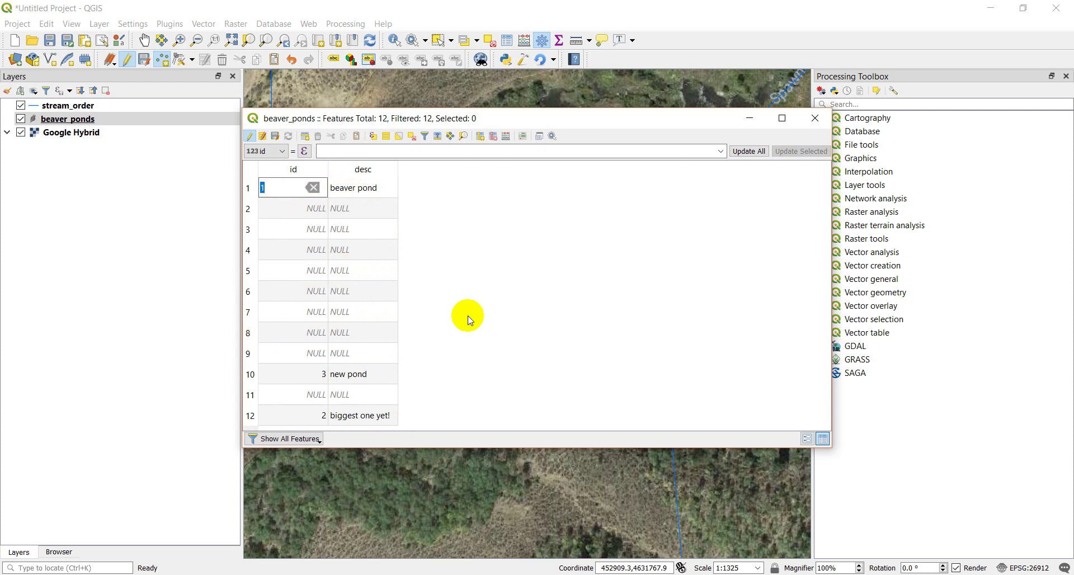
{"action": "left_click", "coordinate": [815, 118]}
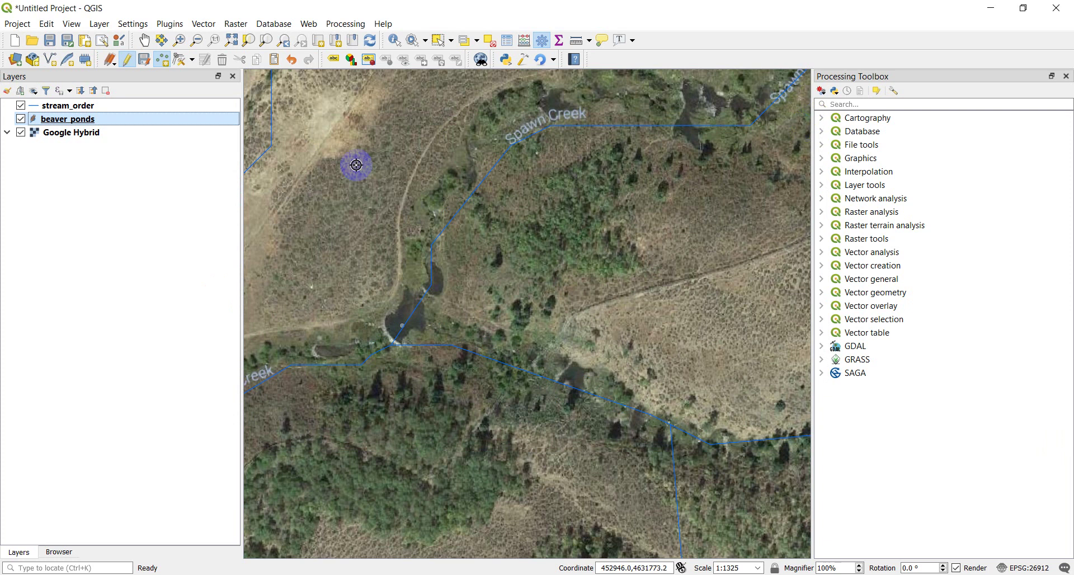
{"action": "right_click", "coordinate": [50, 119]}
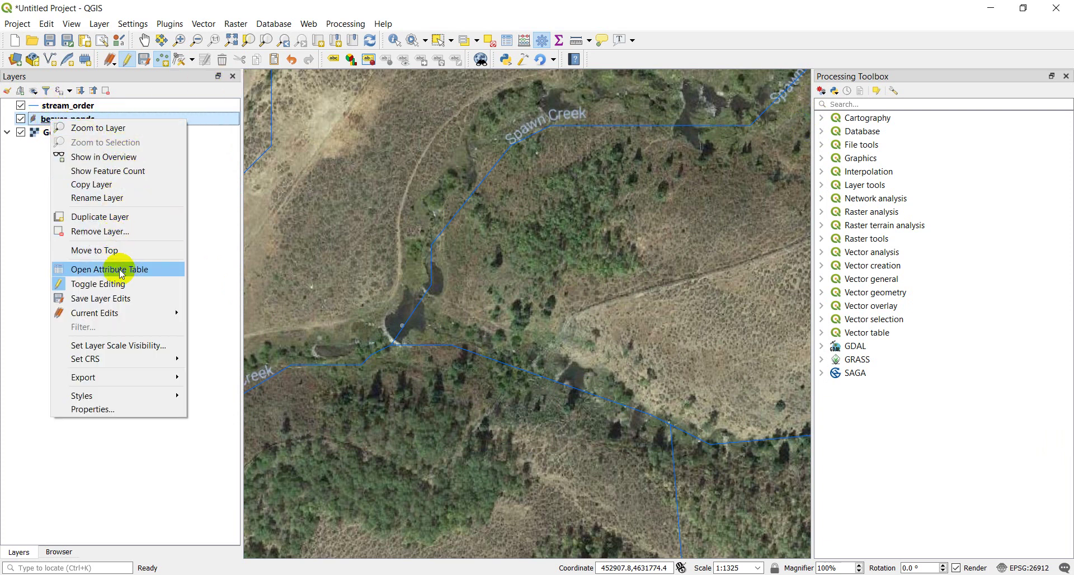
{"action": "key", "text": "F6"}
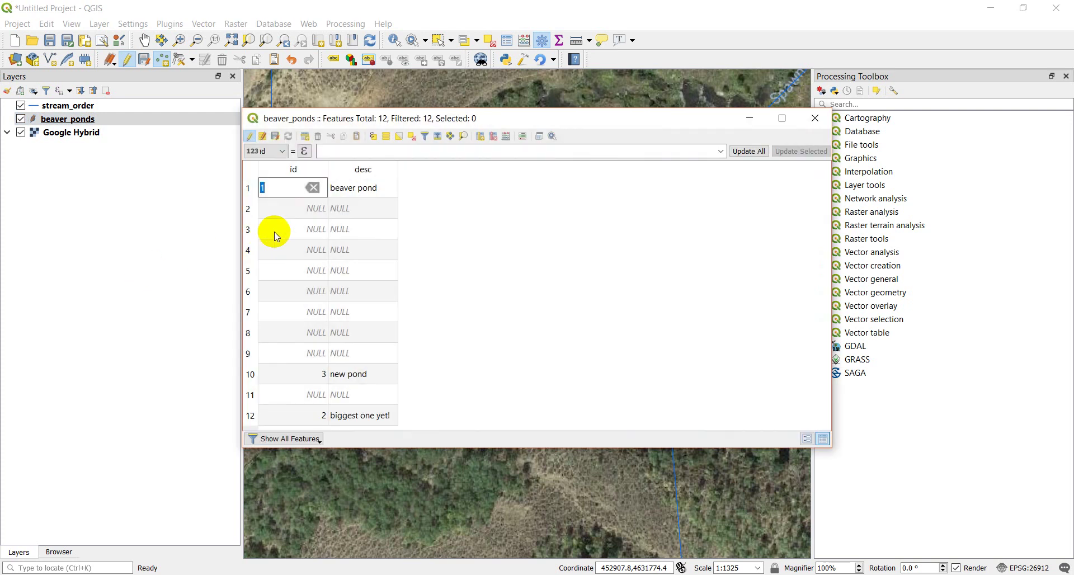
Give row 2 id 4 and description 'beaver pond'.
{"action": "double_click", "coordinate": [313, 208]}
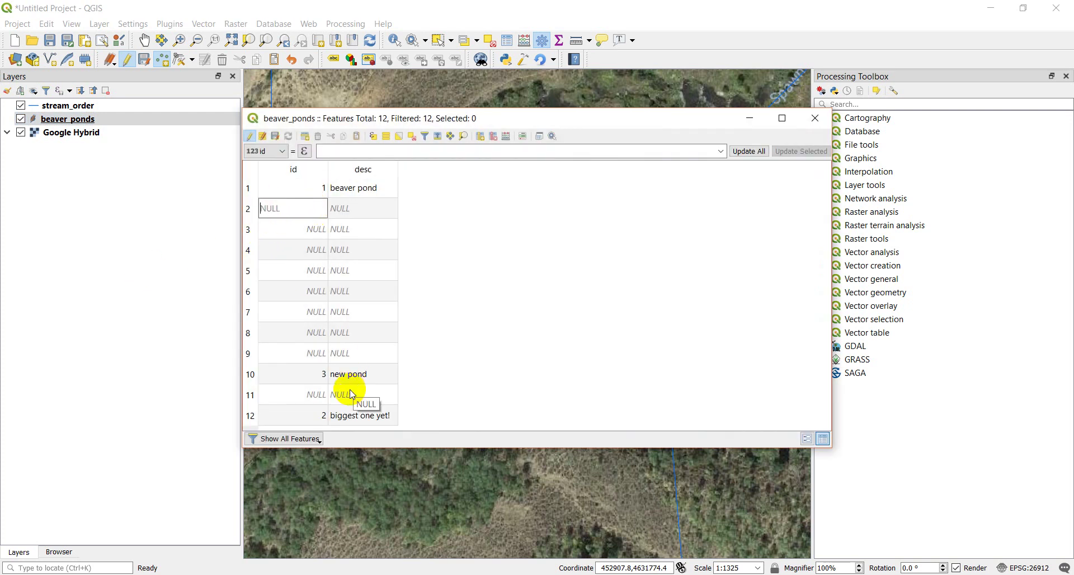
{"action": "double_click", "coordinate": [345, 206]}
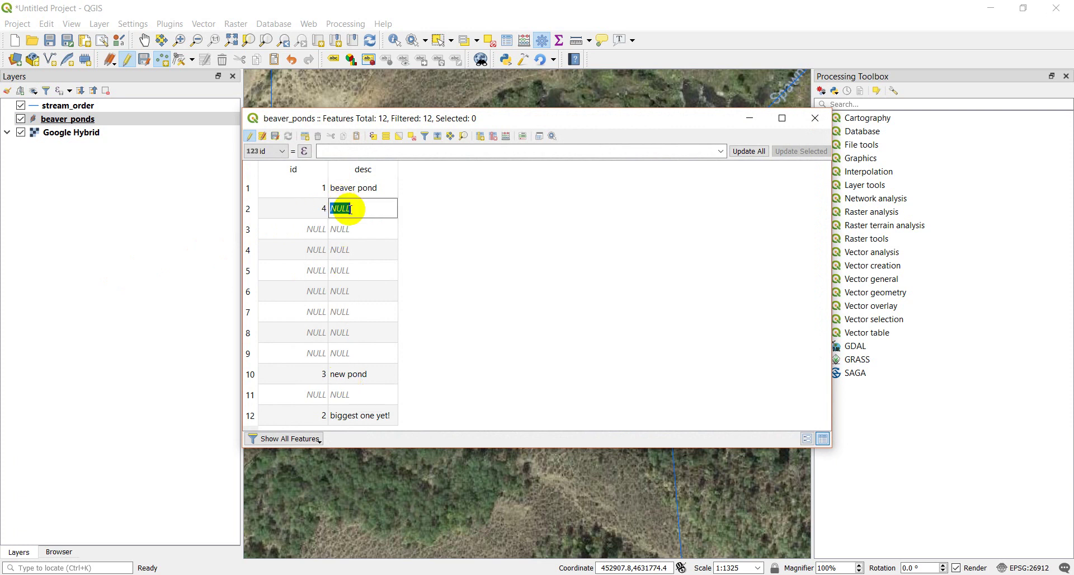
{"action": "type", "text": "beaver pond"}
Give row 3 id 5 and description 'another one'.
{"action": "double_click", "coordinate": [308, 228]}
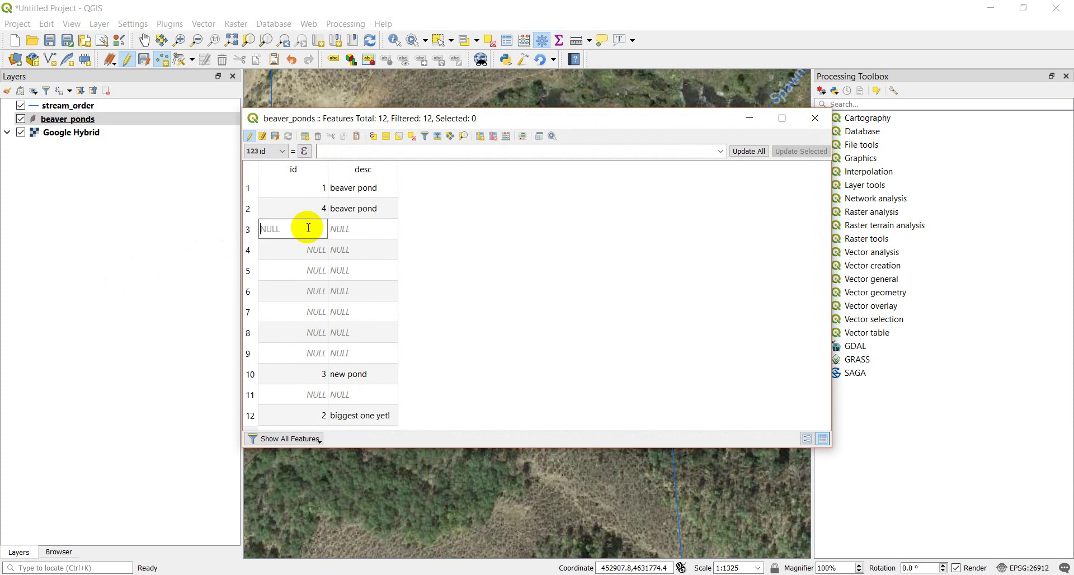
{"action": "type", "text": "5"}
{"action": "double_click", "coordinate": [347, 228]}
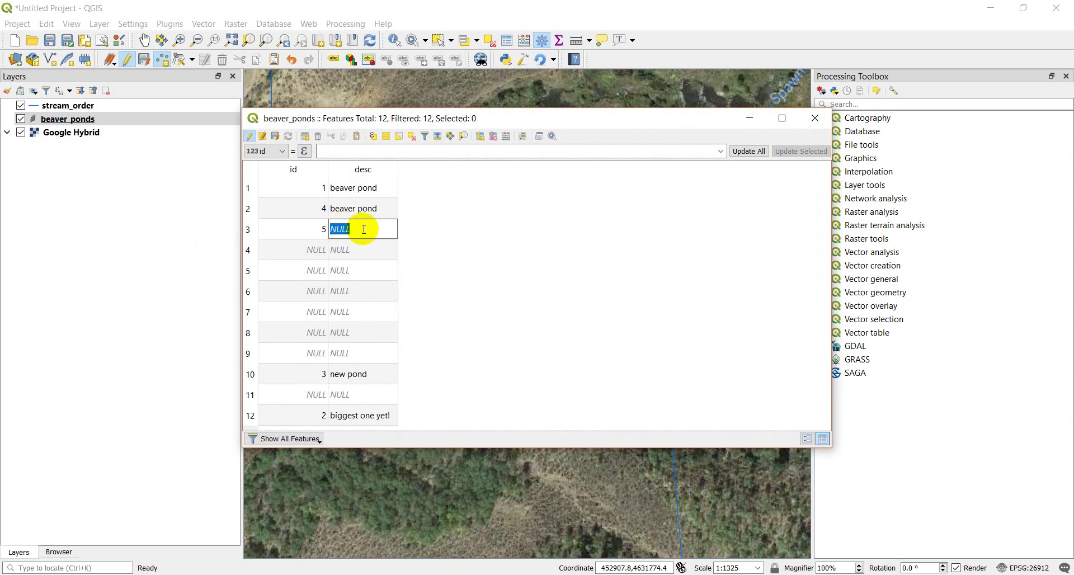
{"action": "type", "text": "another one"}
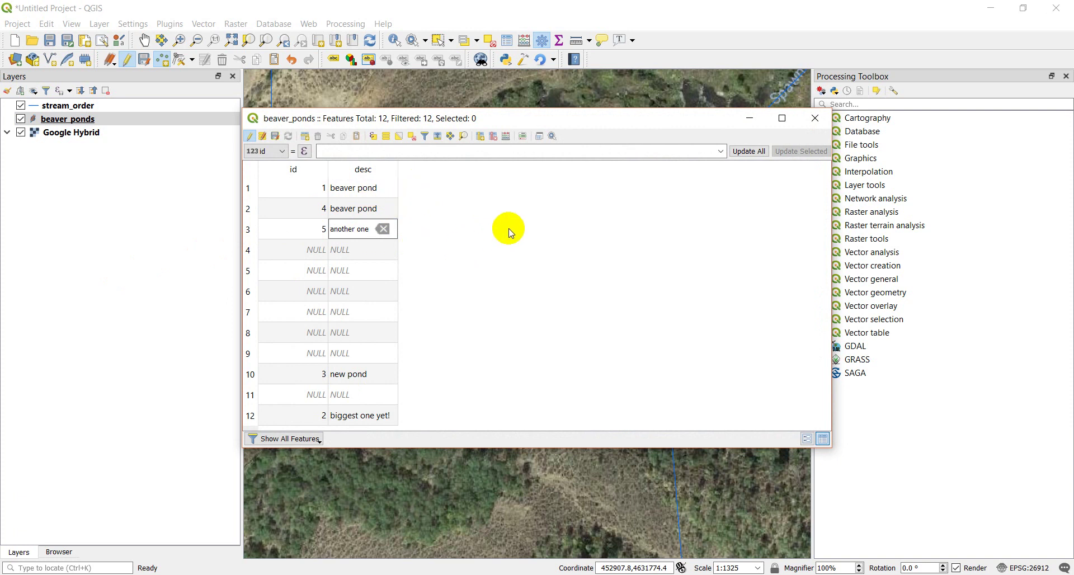
{"action": "left_click", "coordinate": [444, 232]}
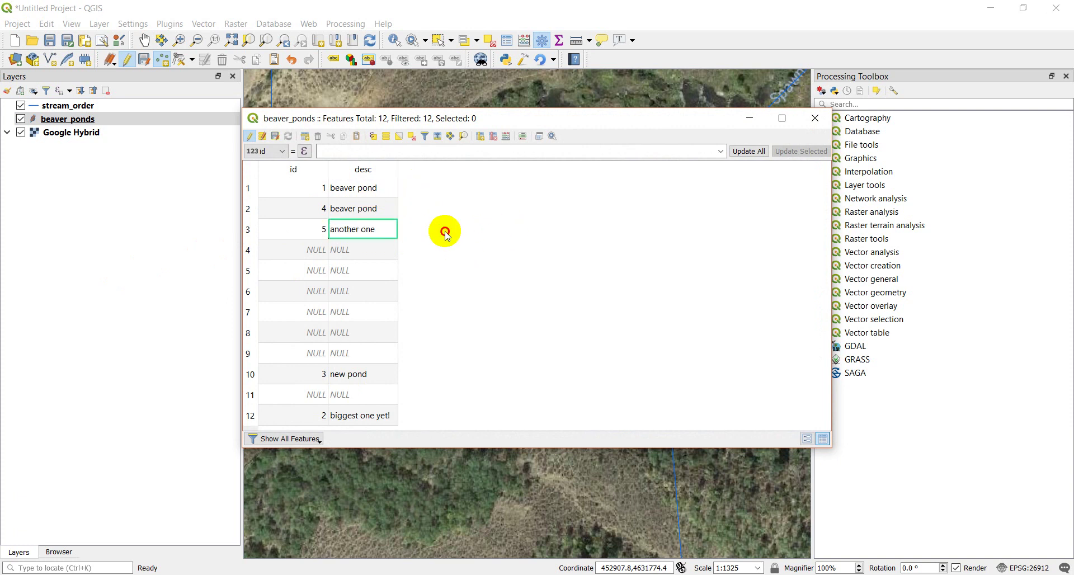
Close the table, save the beaver_ponds layer edits and toggle editing off.
{"action": "left_click", "coordinate": [826, 124]}
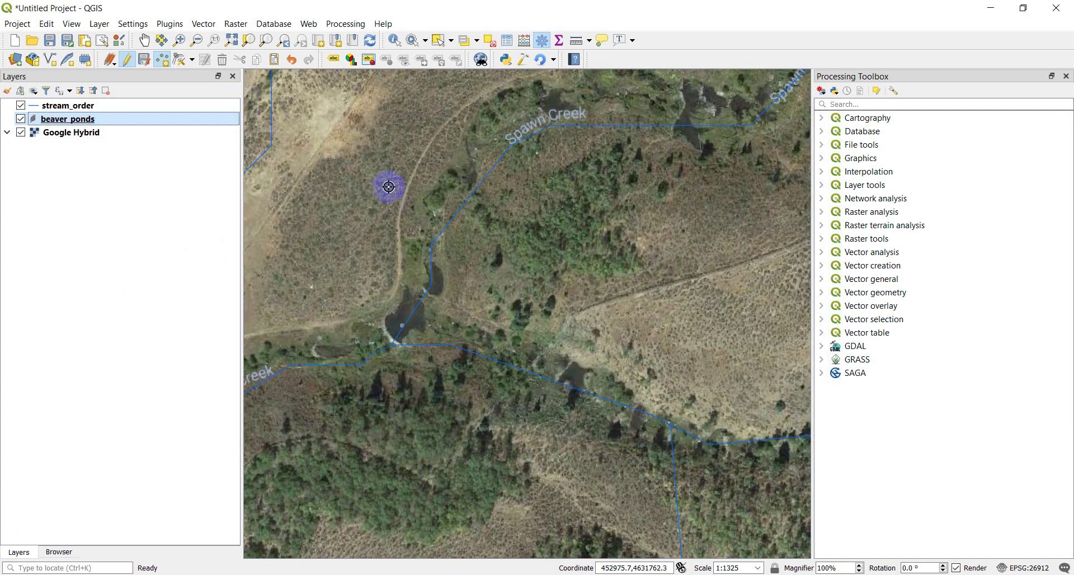
{"action": "left_click", "coordinate": [141, 59]}
{"action": "left_click", "coordinate": [412, 373]}
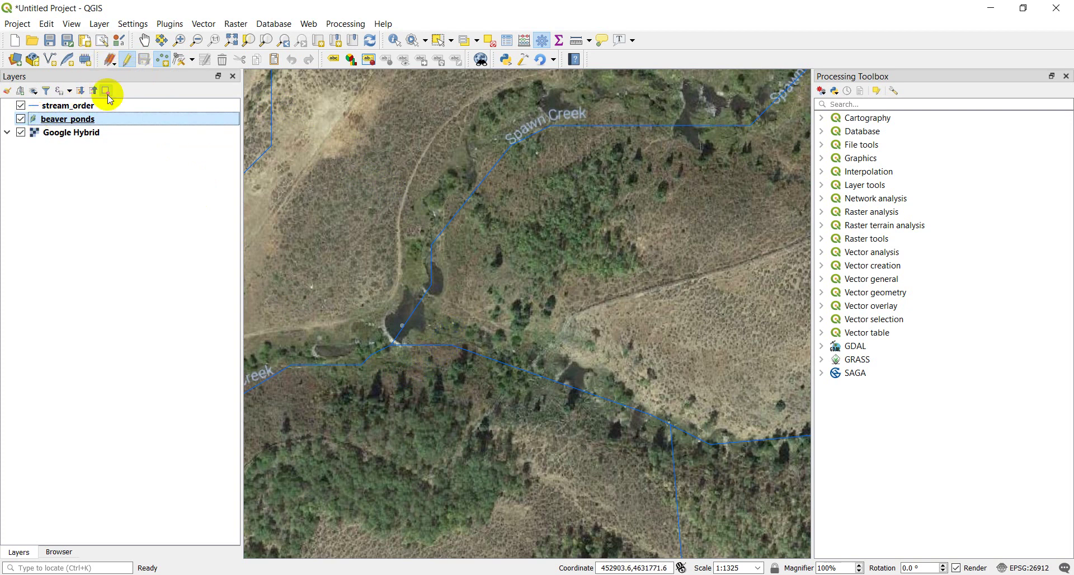
{"action": "left_click", "coordinate": [130, 59]}
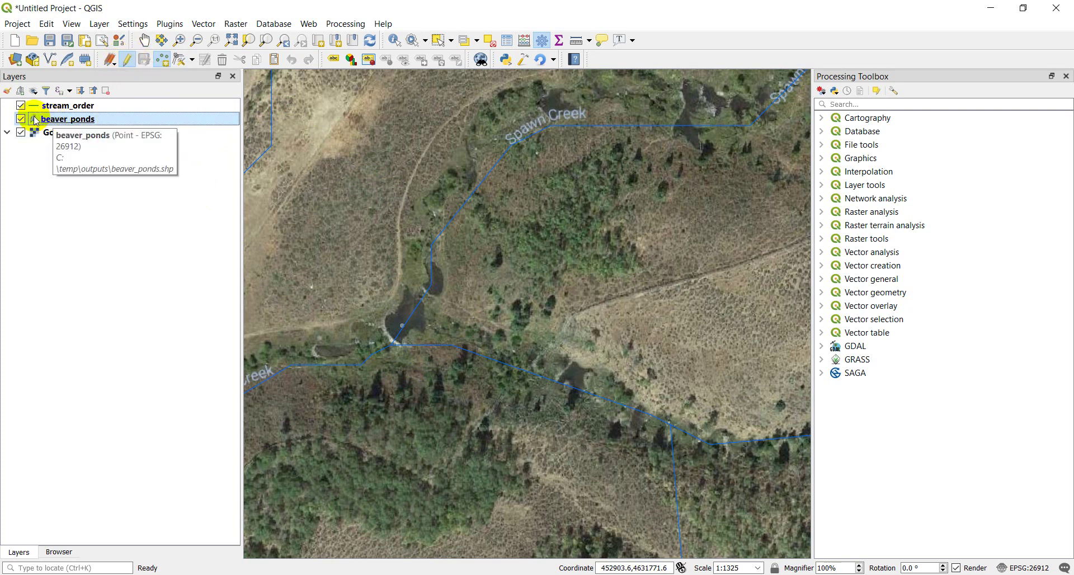
{"action": "left_click", "coordinate": [128, 62]}
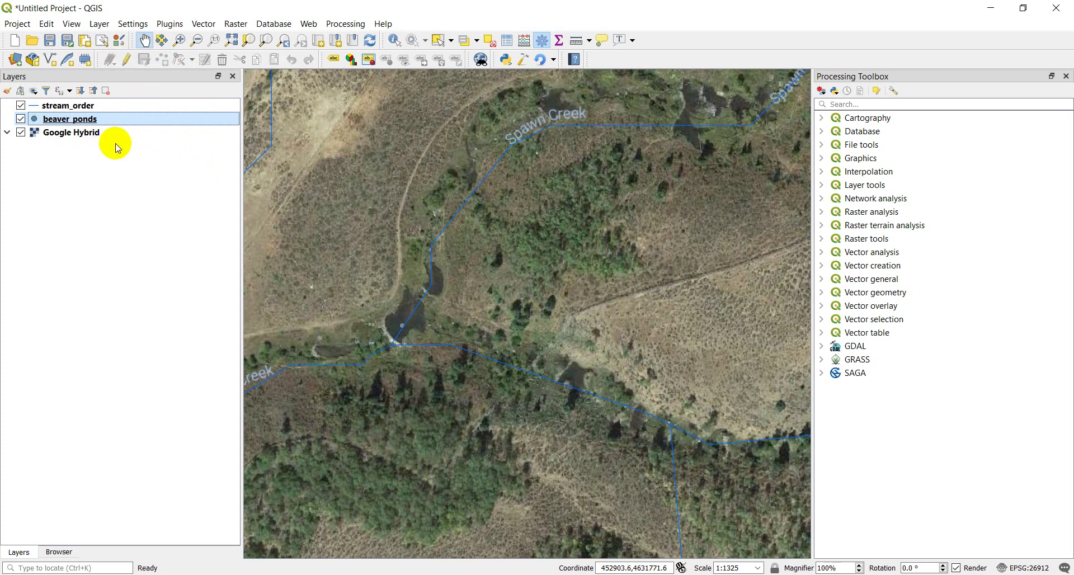
Review the saved beaver_ponds attribute table rows, including the 'another one' description.
{"action": "right_click", "coordinate": [85, 119]}
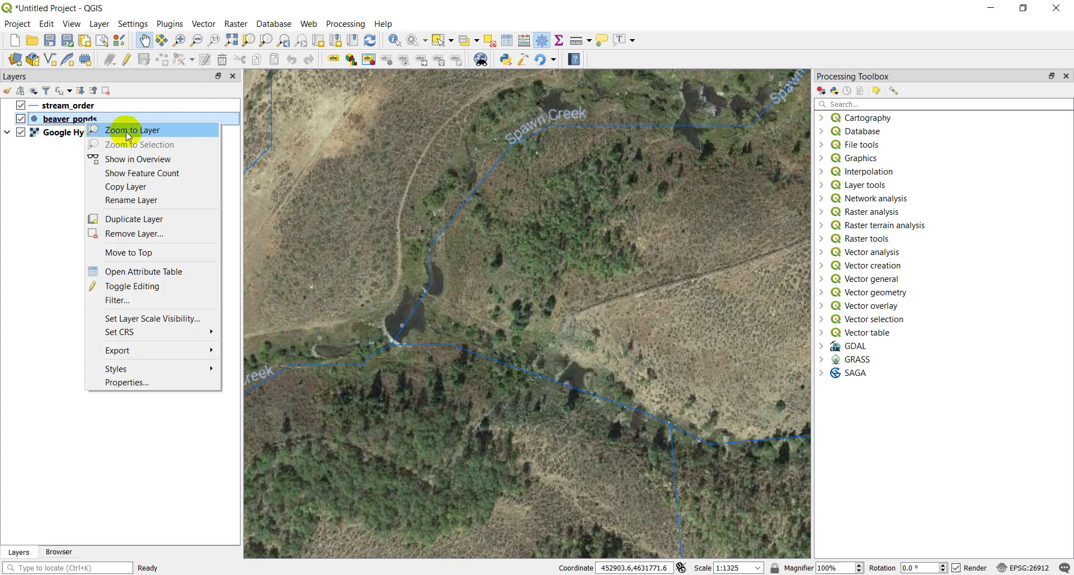
{"action": "left_click", "coordinate": [172, 272]}
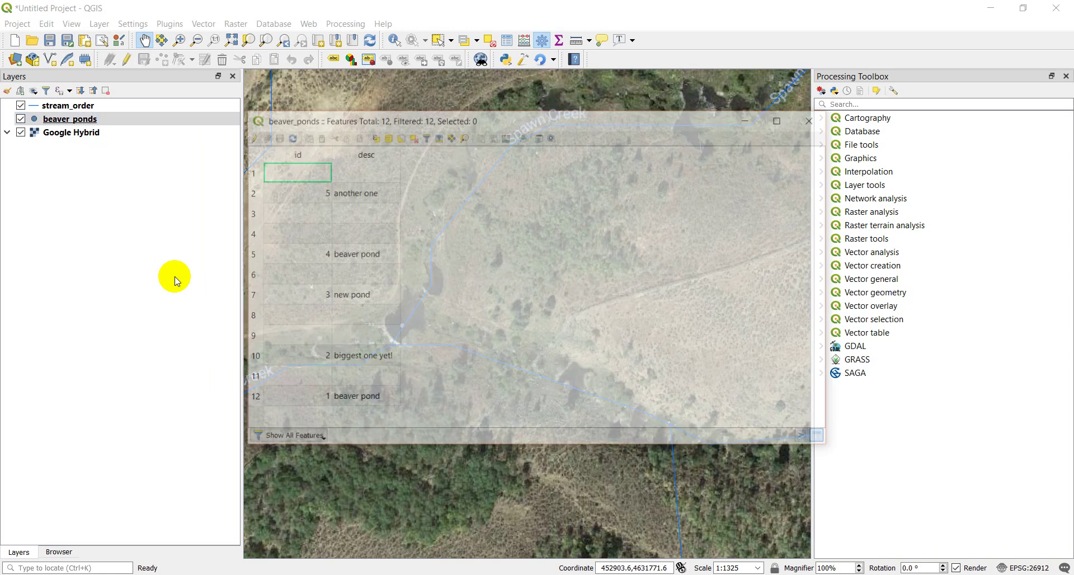
{"action": "left_click", "coordinate": [308, 275]}
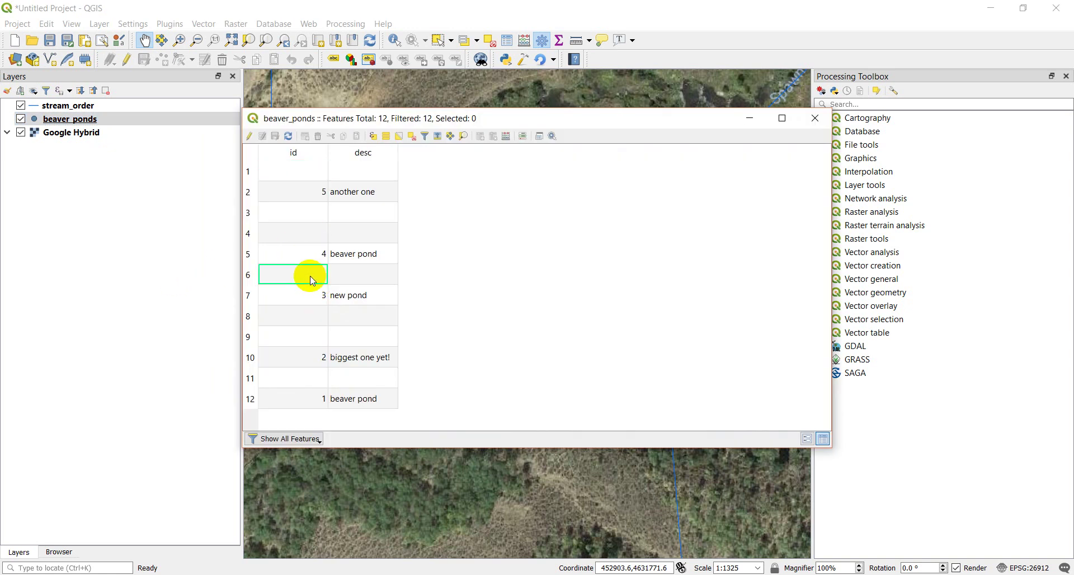
{"action": "left_click", "coordinate": [360, 267]}
{"action": "left_click", "coordinate": [352, 216]}
{"action": "left_click", "coordinate": [303, 213]}
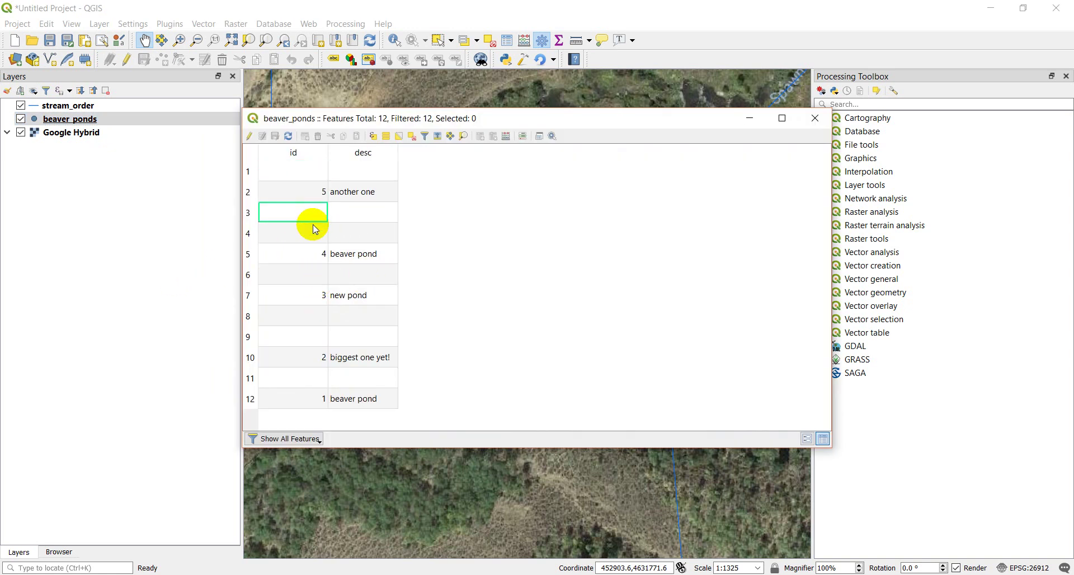
{"action": "left_click", "coordinate": [335, 212]}
{"action": "key", "text": "Up"}
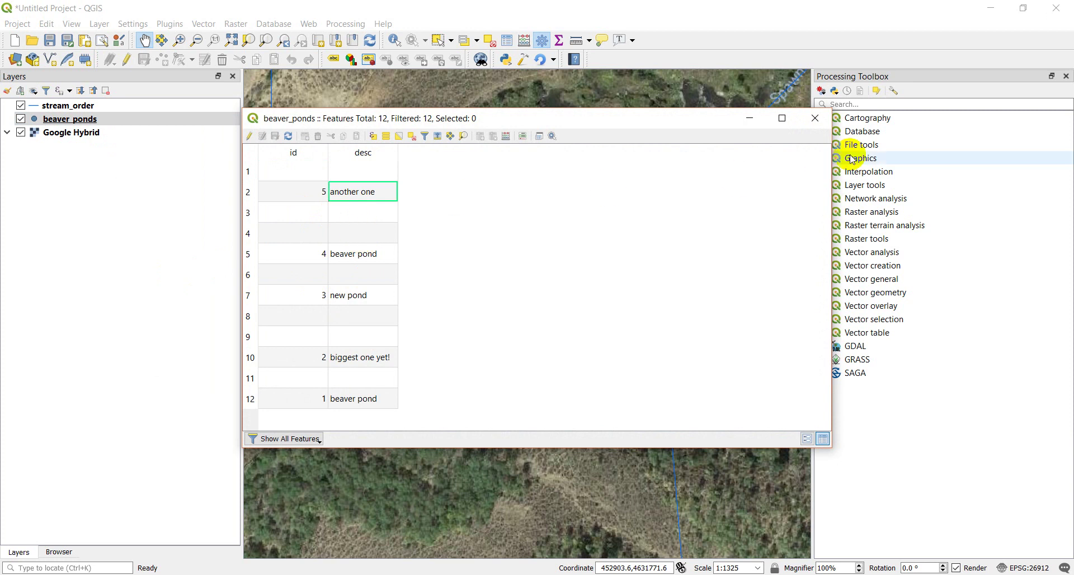
Close the table and zoom in on the ponds along Spawn Creek.
{"action": "left_click", "coordinate": [815, 118]}
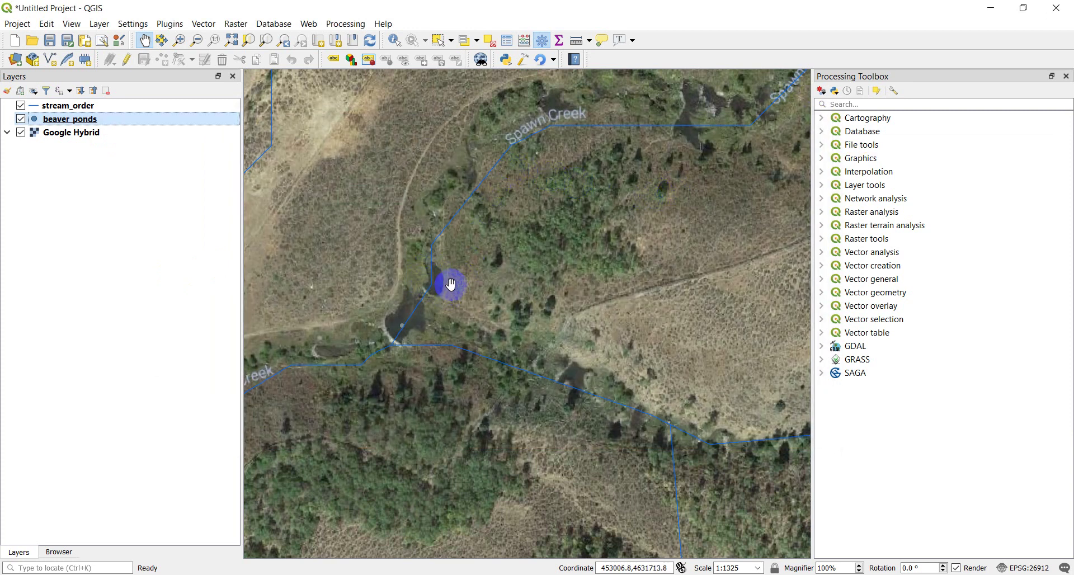
{"action": "scroll", "coordinate": [515, 297], "scroll_direction": "down", "scroll_amount": 1}
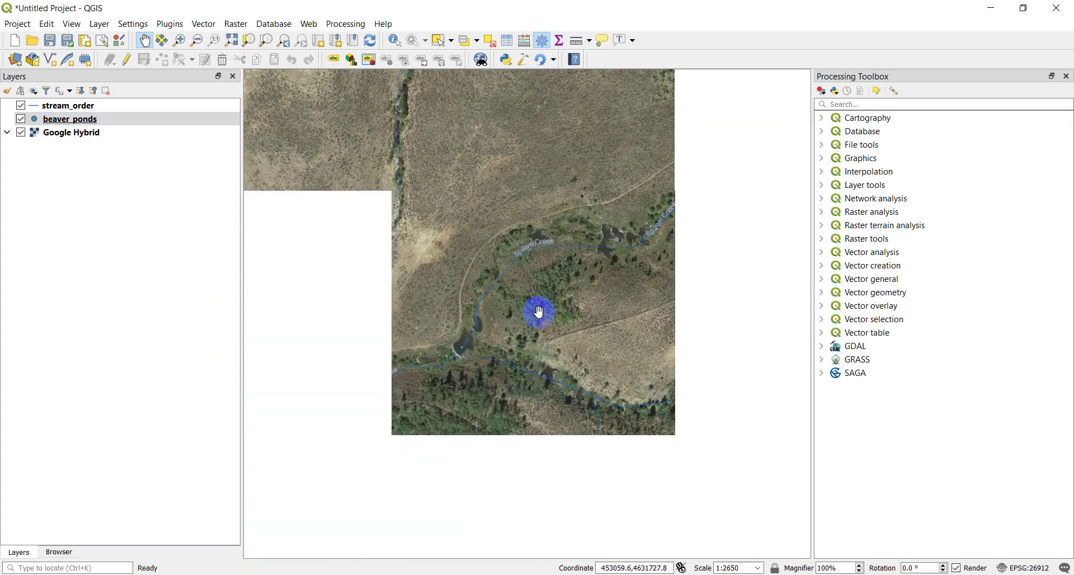
{"action": "scroll", "coordinate": [596, 290], "scroll_direction": "up", "scroll_amount": 2}
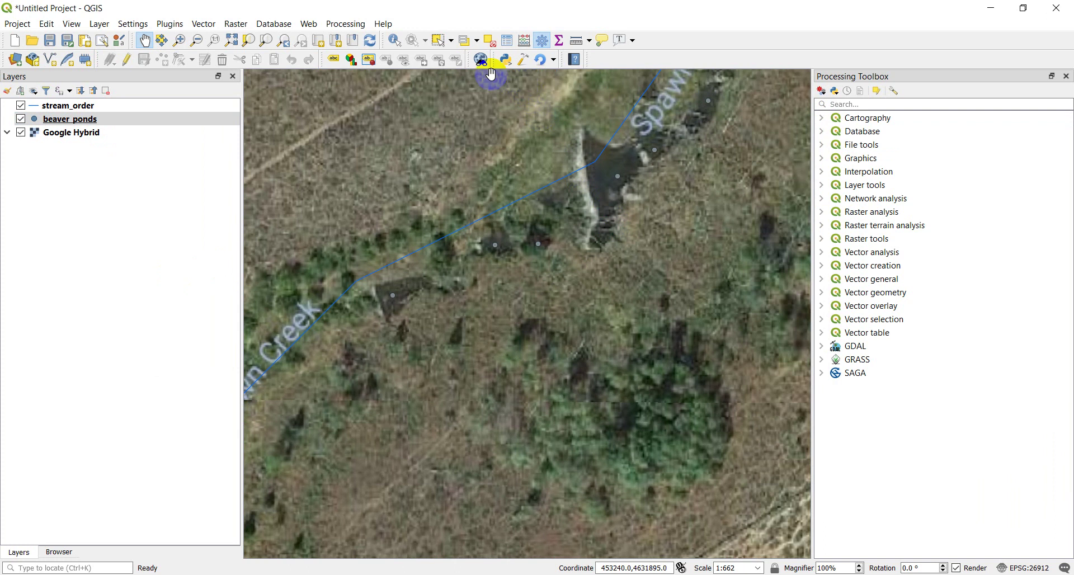
Identify the pond points, confirming id 5 'another one', with Derived and Actions details expanded.
{"action": "left_click", "coordinate": [394, 40]}
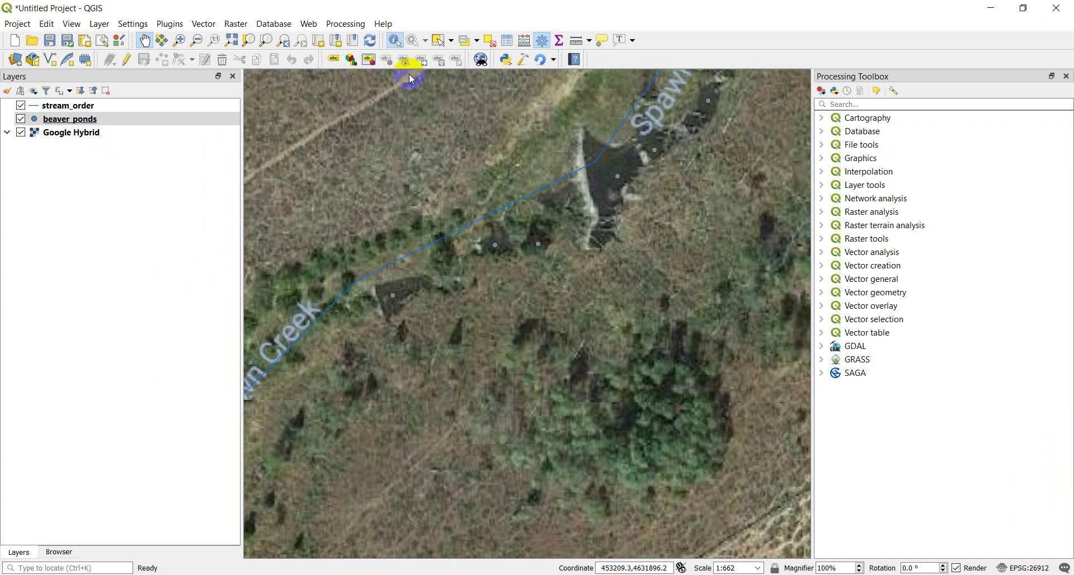
{"action": "left_click", "coordinate": [637, 180]}
{"action": "left_click", "coordinate": [621, 177]}
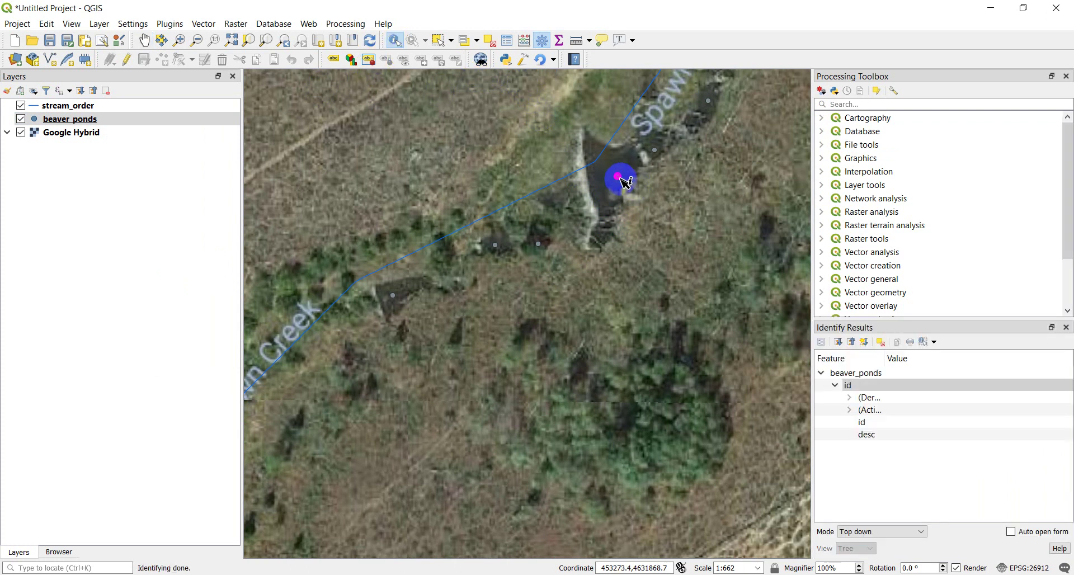
{"action": "left_click", "coordinate": [849, 398]}
{"action": "left_click", "coordinate": [850, 471]}
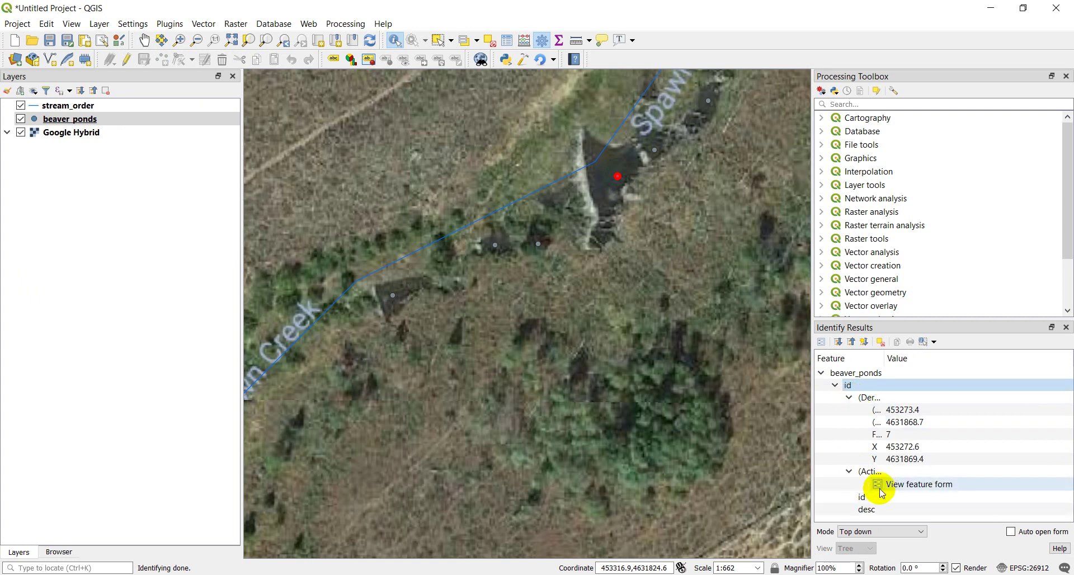
{"action": "left_click", "coordinate": [657, 153]}
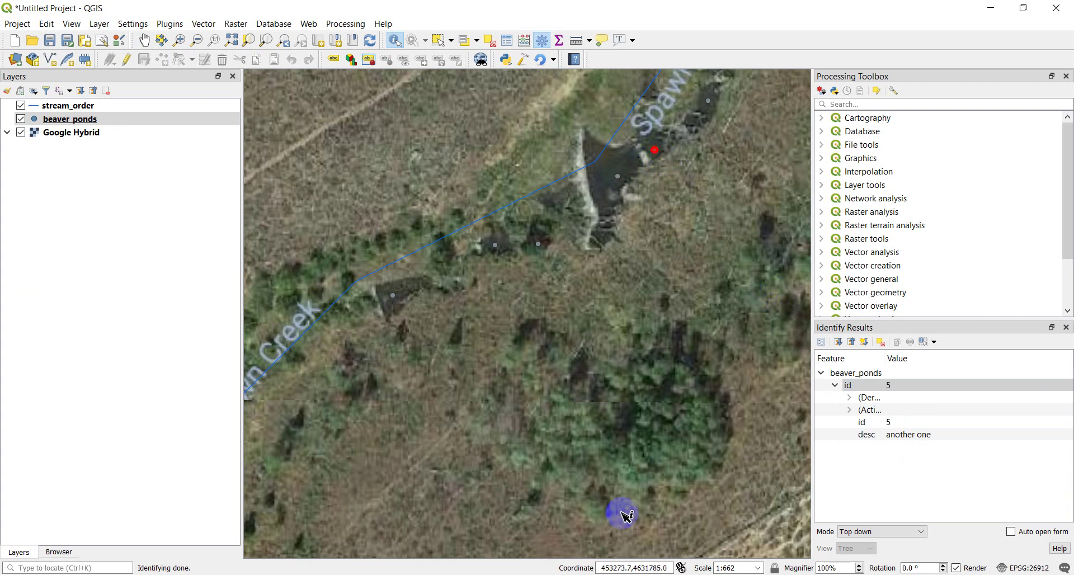
Zoom out and recentre the map on a wider stretch of Spawn Creek.
{"action": "scroll", "coordinate": [585, 415], "scroll_direction": "down", "scroll_amount": 1}
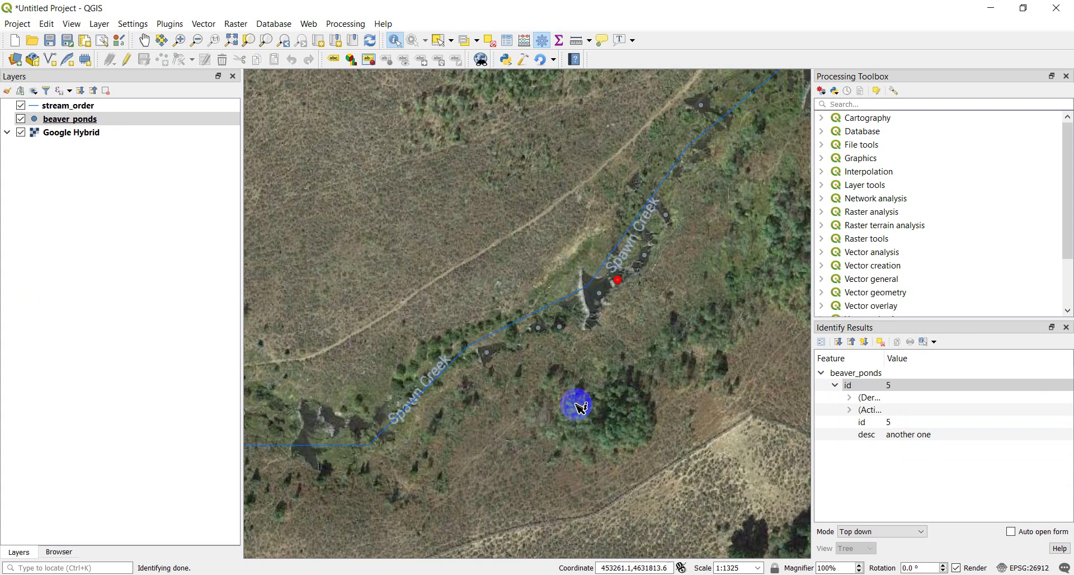
{"action": "scroll", "coordinate": [642, 298], "scroll_direction": "down", "scroll_amount": 1}
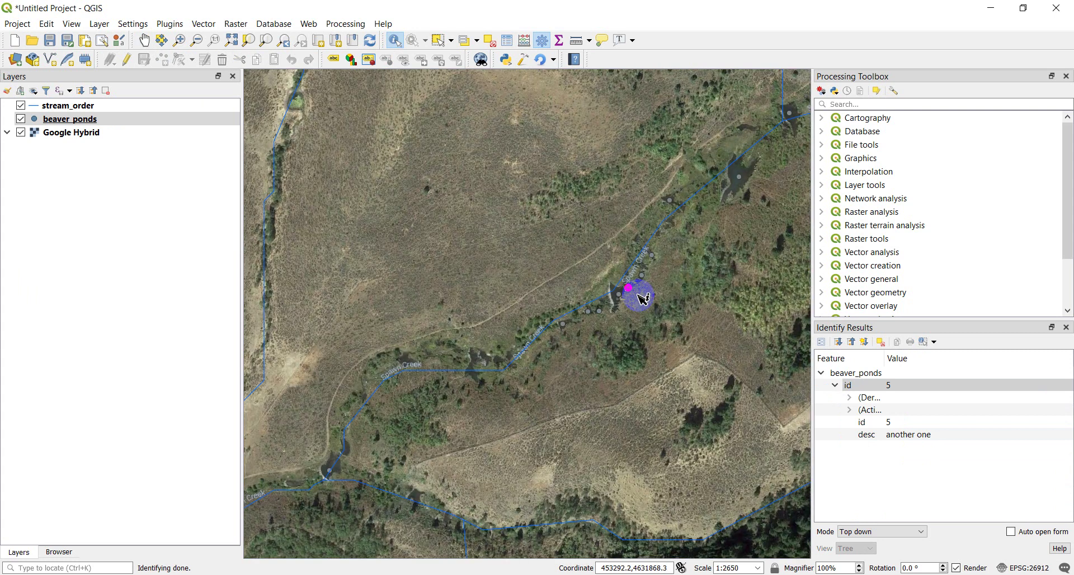
{"action": "left_click_drag", "start_coordinate": [699, 292], "coordinate": [622, 260]}
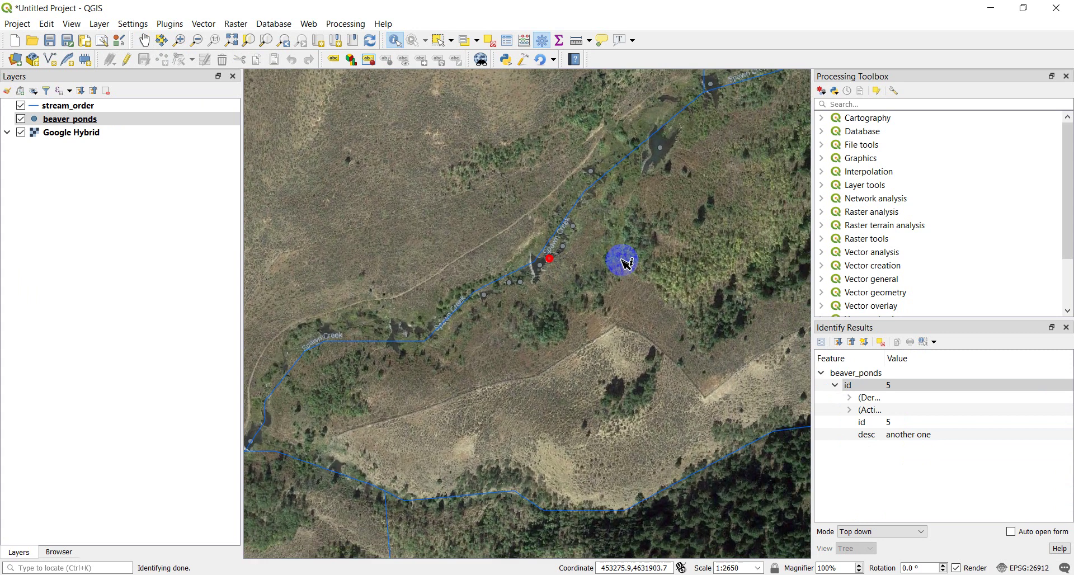